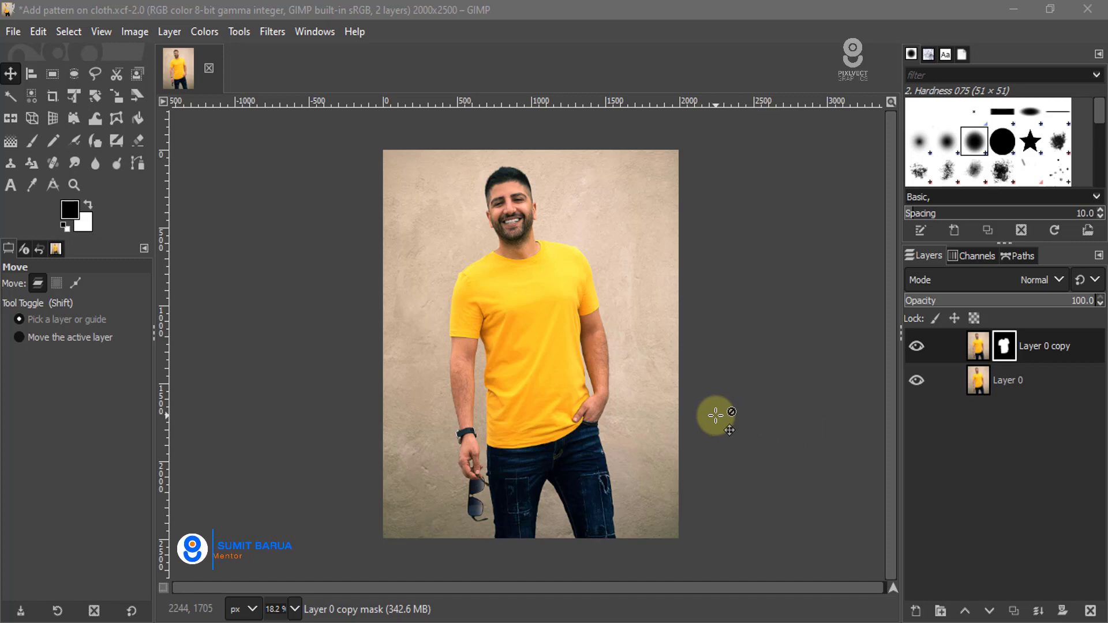
Zoom the view to 33.3% and scroll to frame the man's face and yellow shirt
scroll(512, 292, "up", 1)
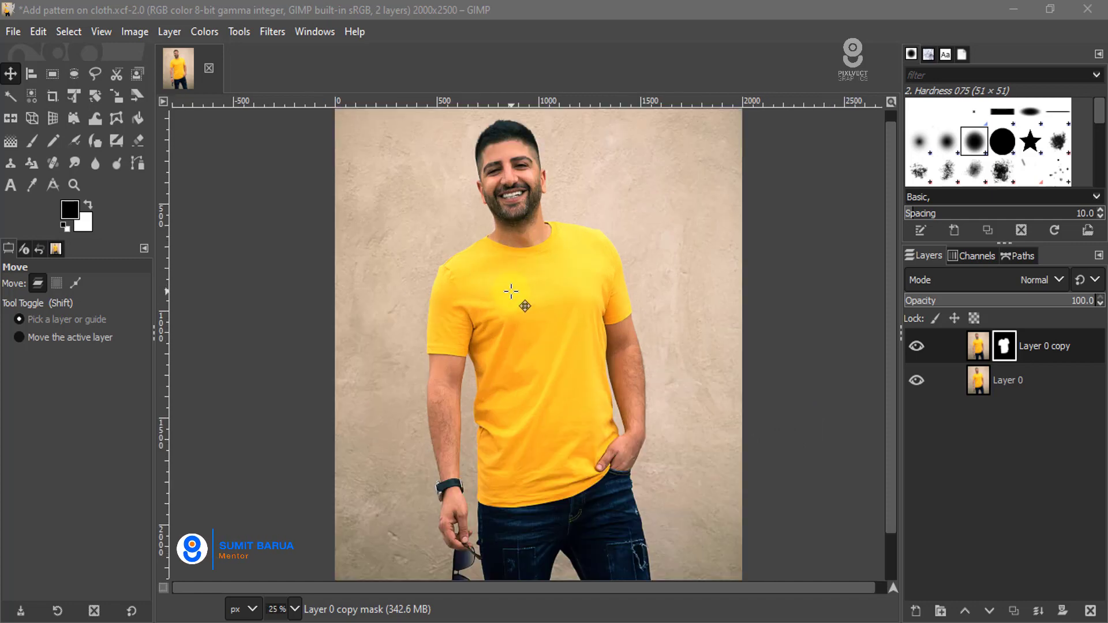
scroll(512, 292, "up", 1)
scroll(510, 260, "down", 2)
scroll(528, 311, "up", 2)
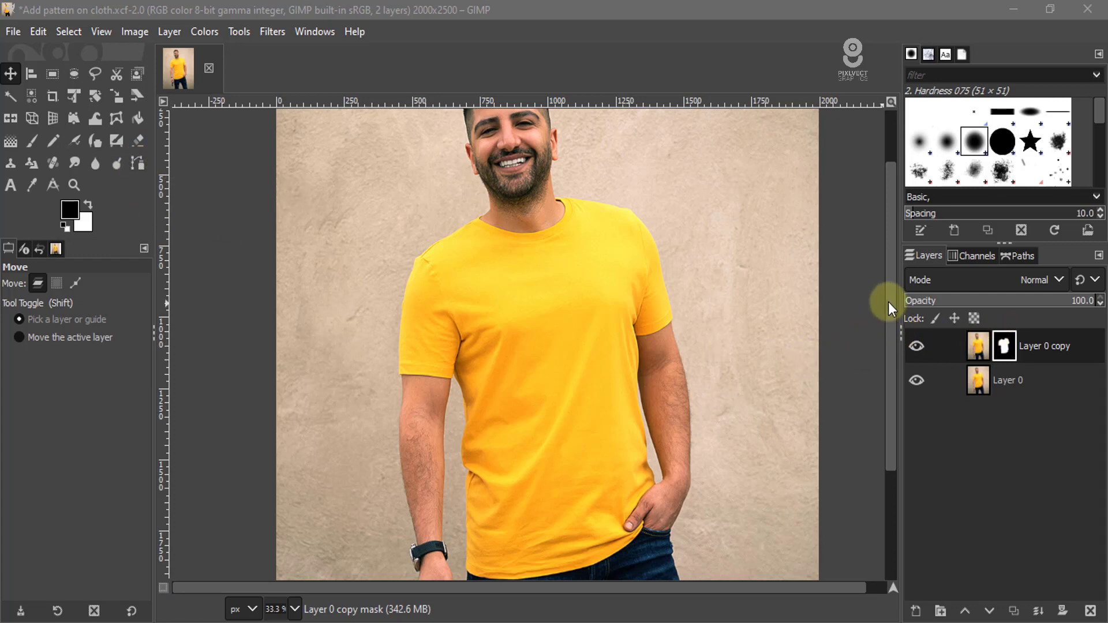
left_click_drag(888, 303, 889, 314)
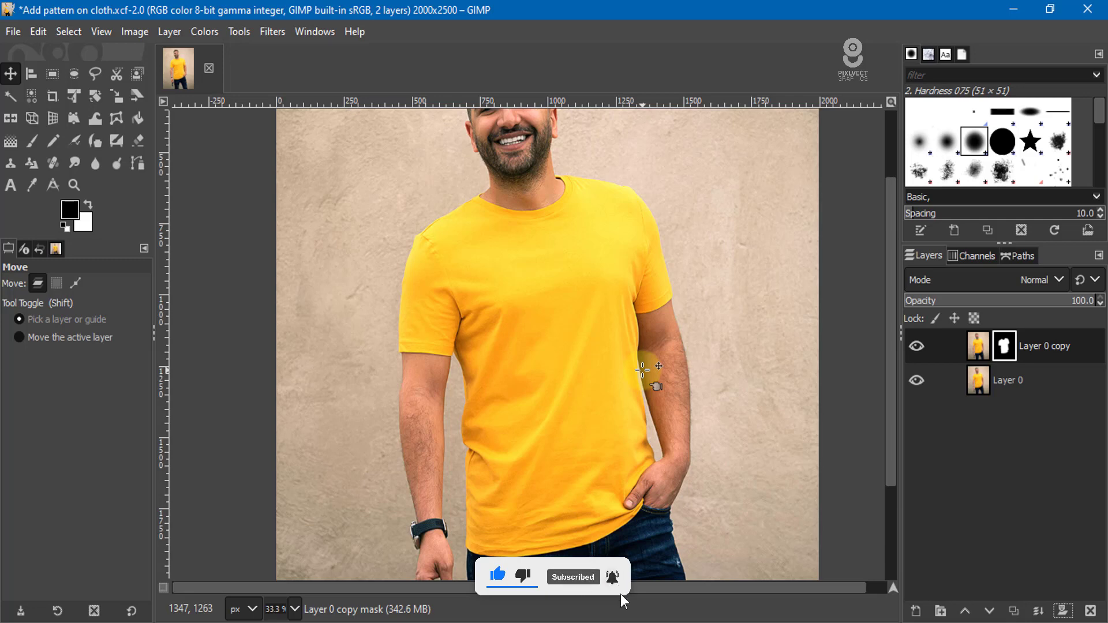
Convert Layer 0 copy's shirt mask into a selection, then delete that mask
right_click(1017, 350)
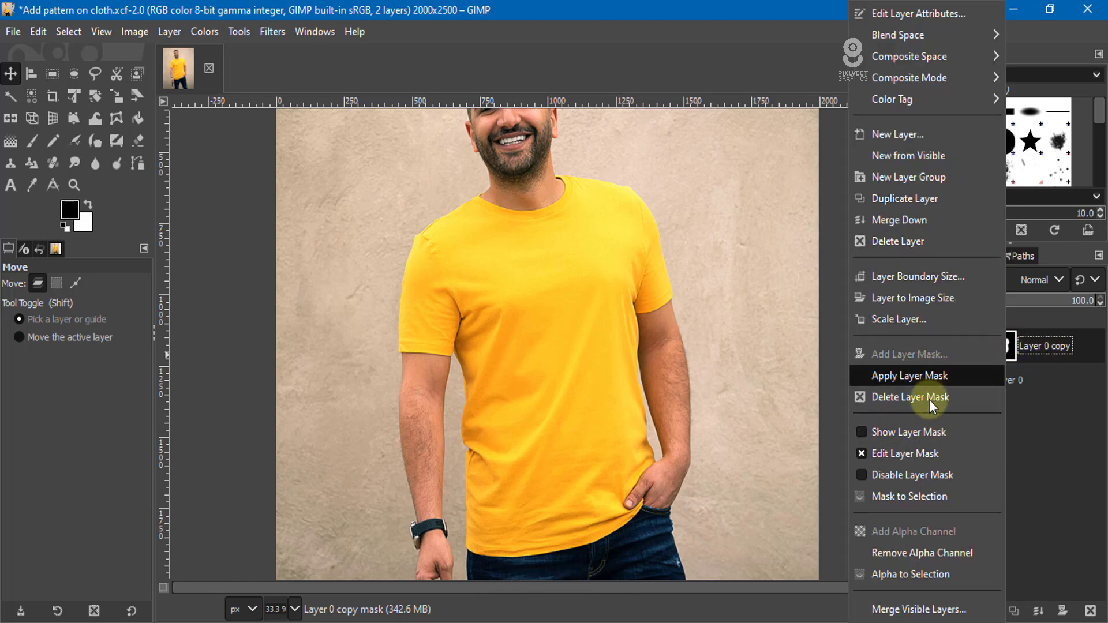
left_click(922, 497)
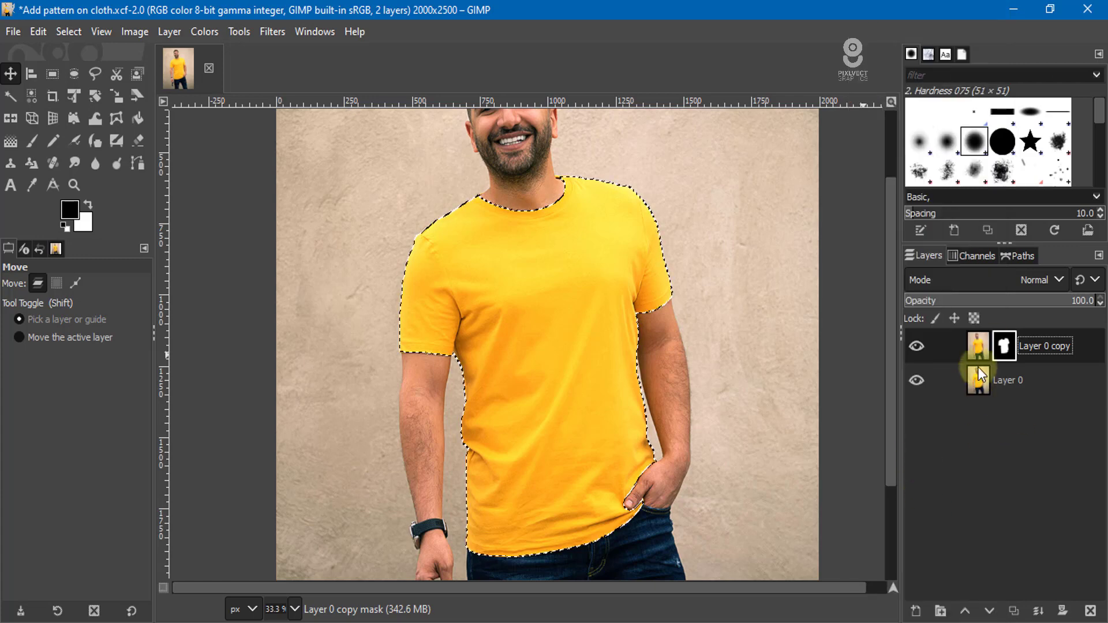
right_click(1004, 345)
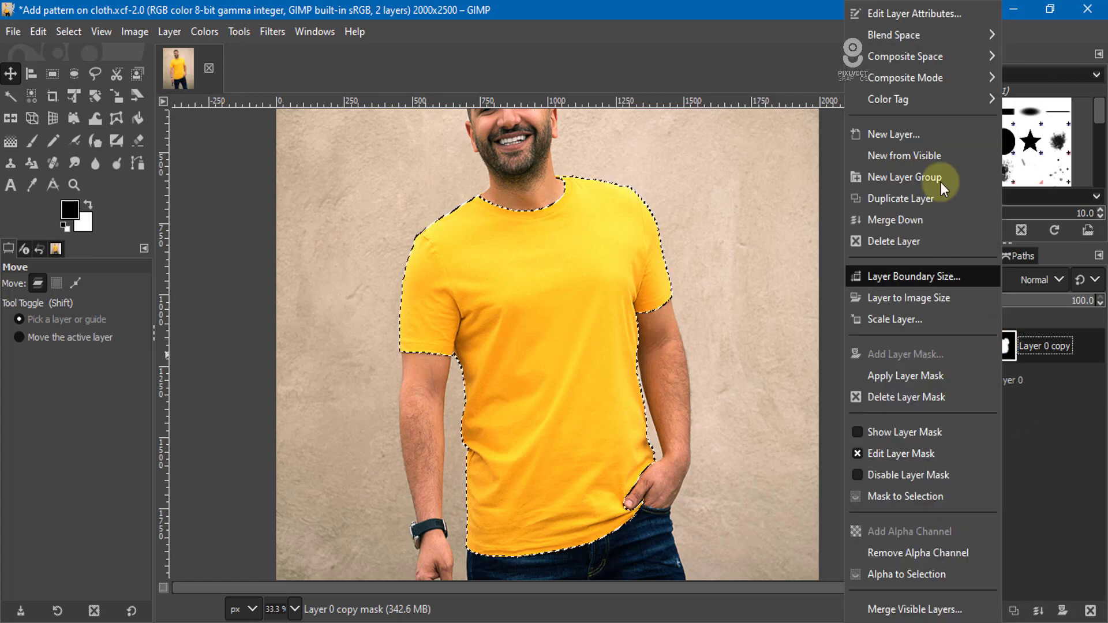
left_click(923, 398)
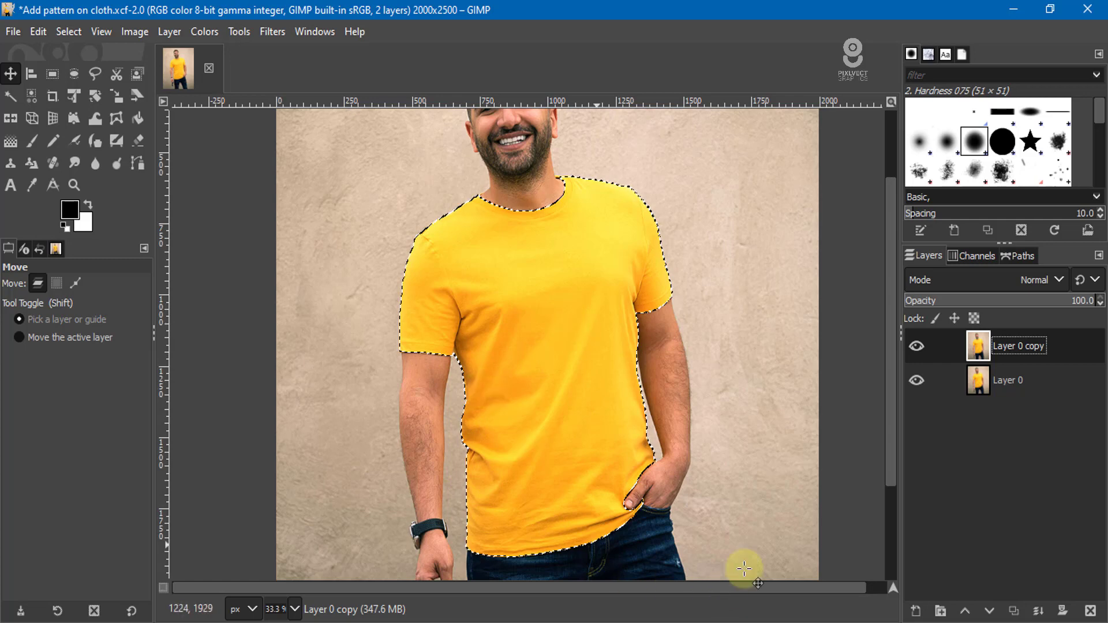
Add a layer mask to Layer 0 copy, initialized from the shirt selection
left_click(1064, 613)
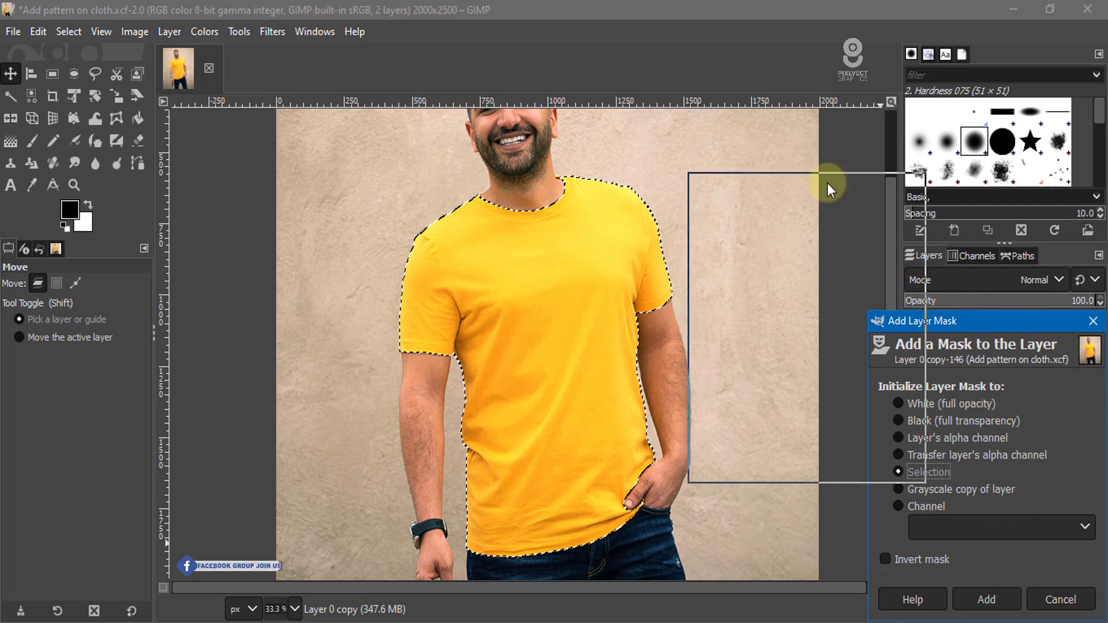
left_click_drag(1007, 320, 826, 183)
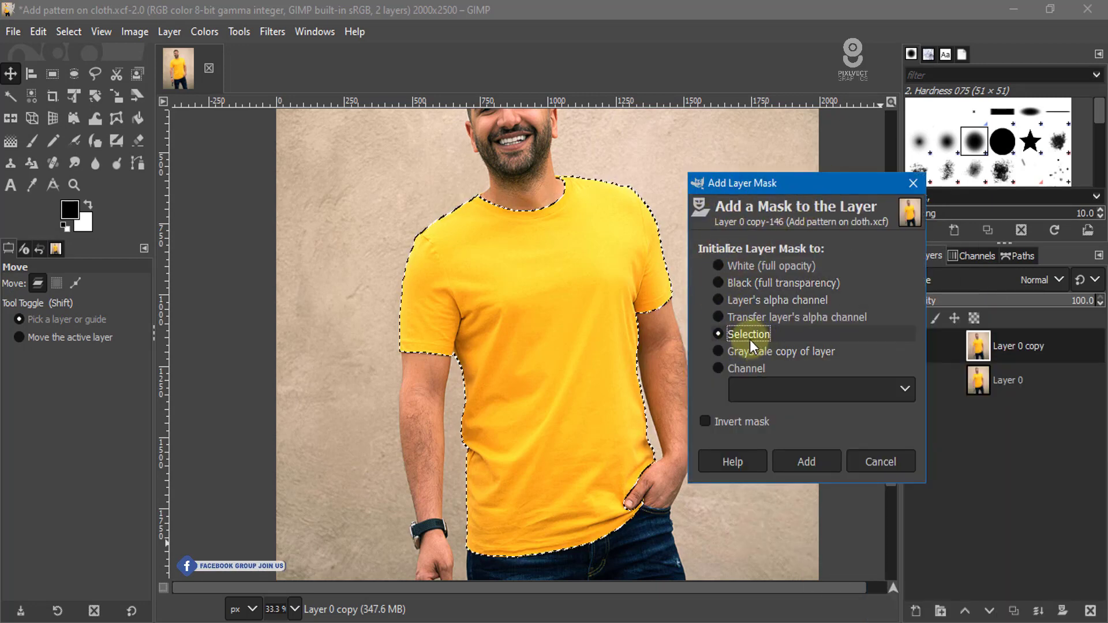
left_click(820, 462)
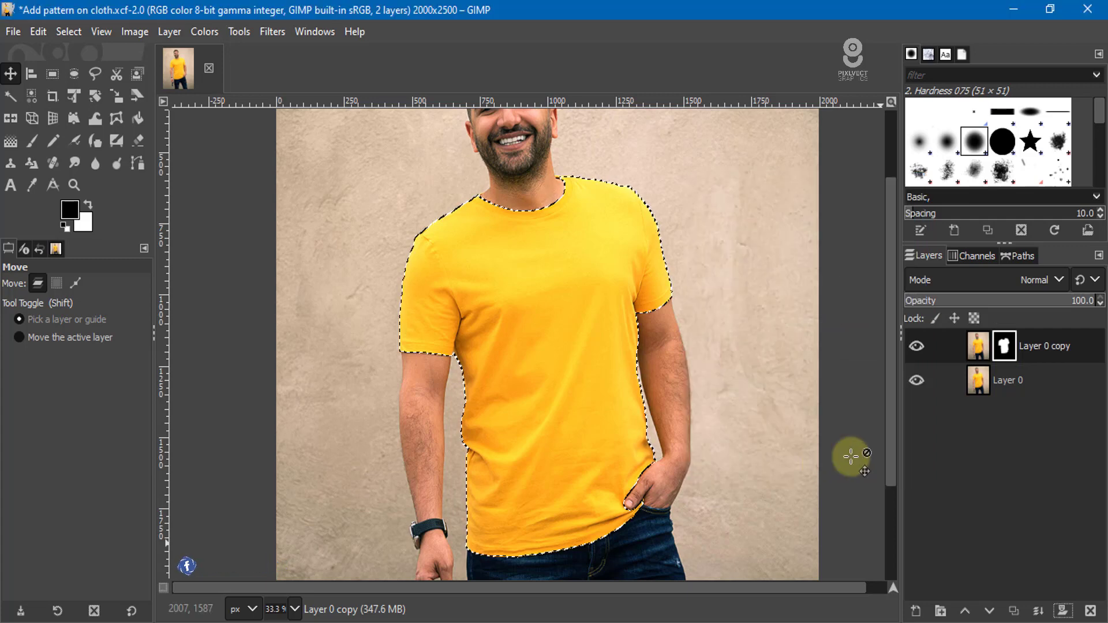
left_click(1001, 349)
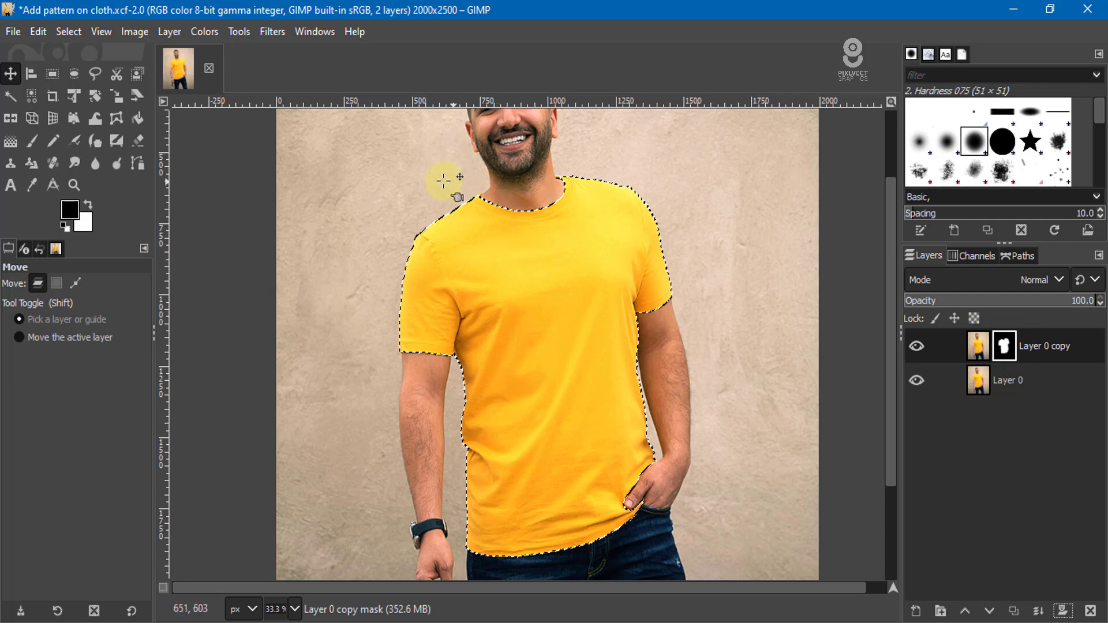
Clear the selection with Select > None and hide Layer 0 to preview the cut-out
left_click(67, 32)
left_click(78, 79)
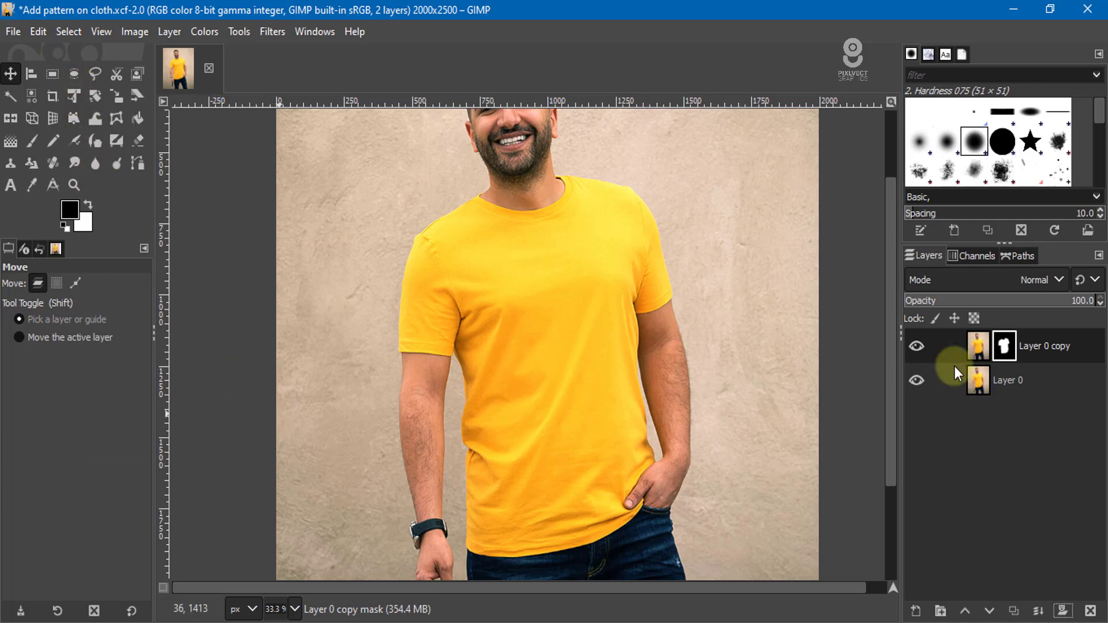
left_click(917, 381)
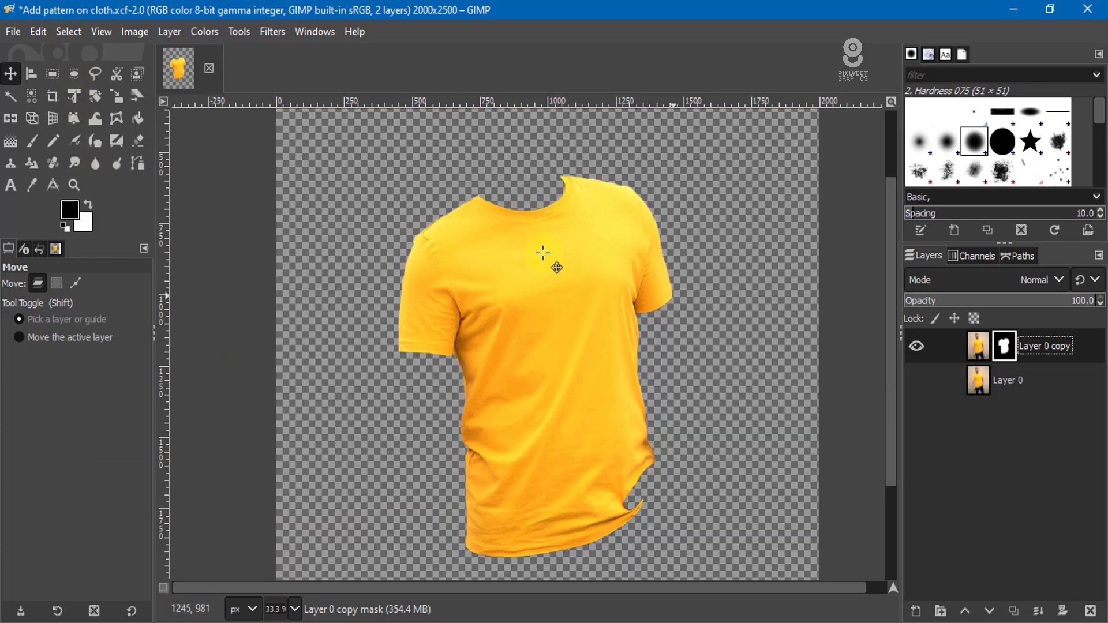
Check the shirt edges with Layer 0 toggled, leave it visible, and load the mask as a selection
left_click(917, 382)
left_click(916, 382)
left_click(918, 382)
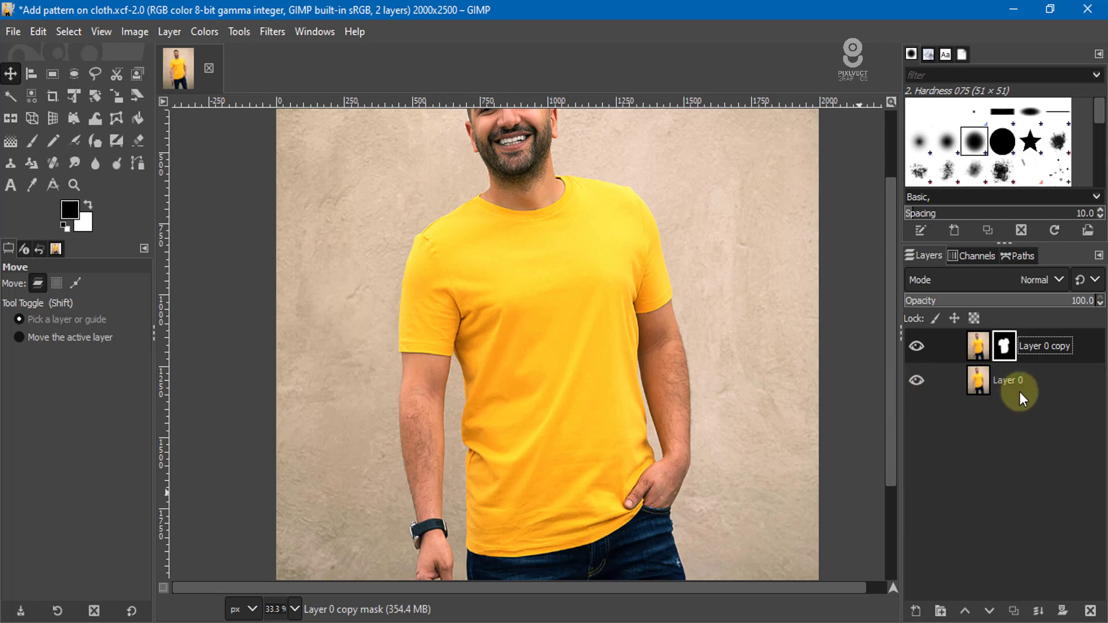
right_click(1010, 351)
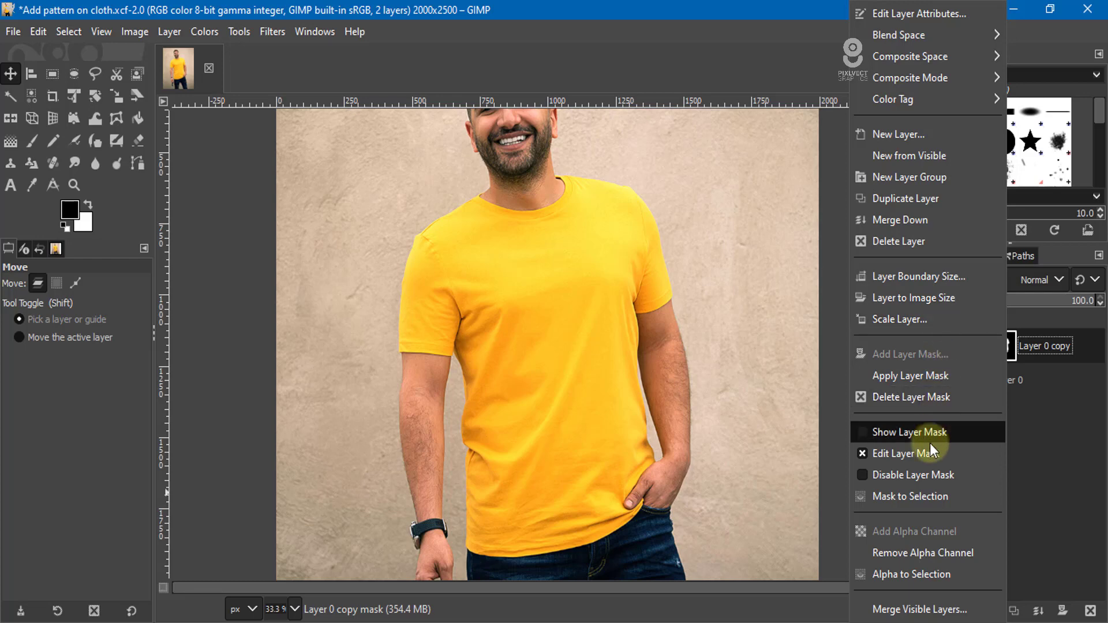
left_click(934, 505)
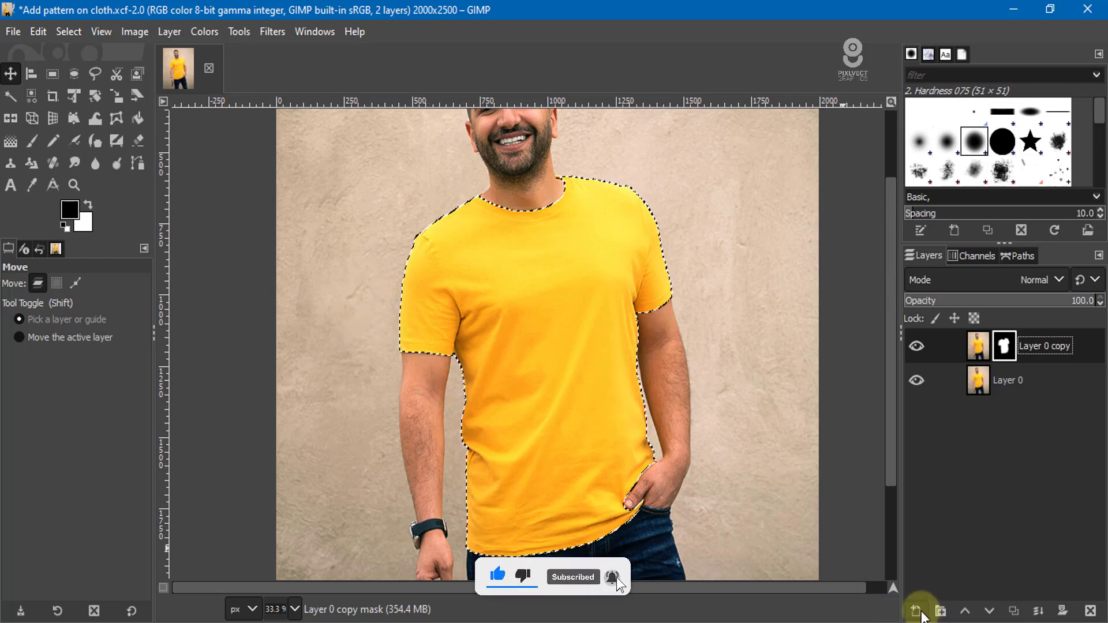
Create a new layer named Layer, filled with Transparency, at the top of the stack
left_click(916, 612)
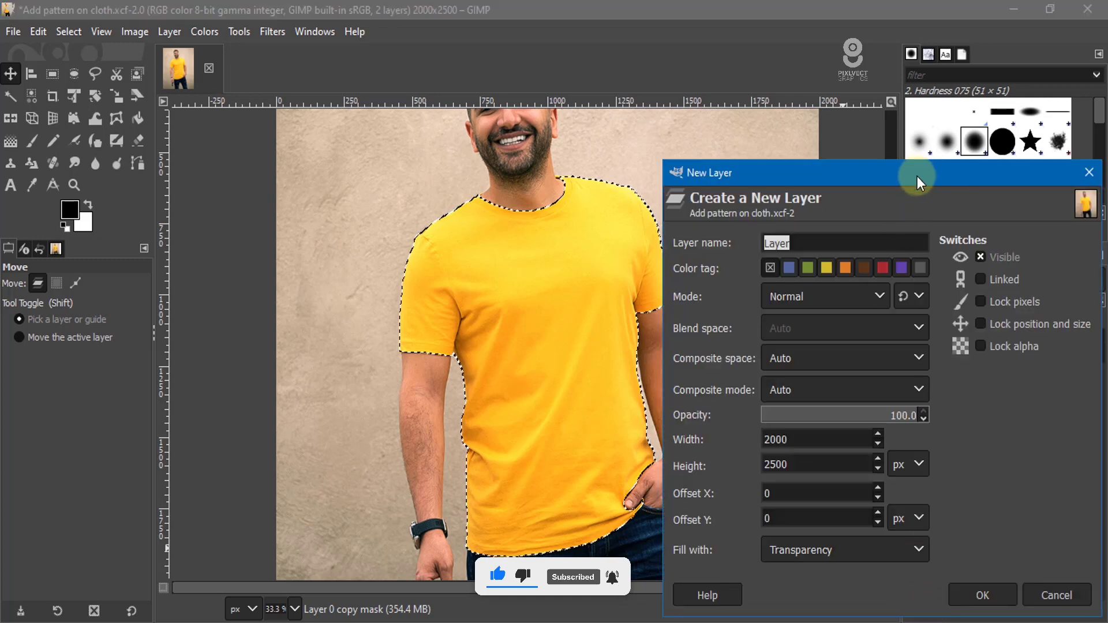
left_click_drag(915, 177, 798, 106)
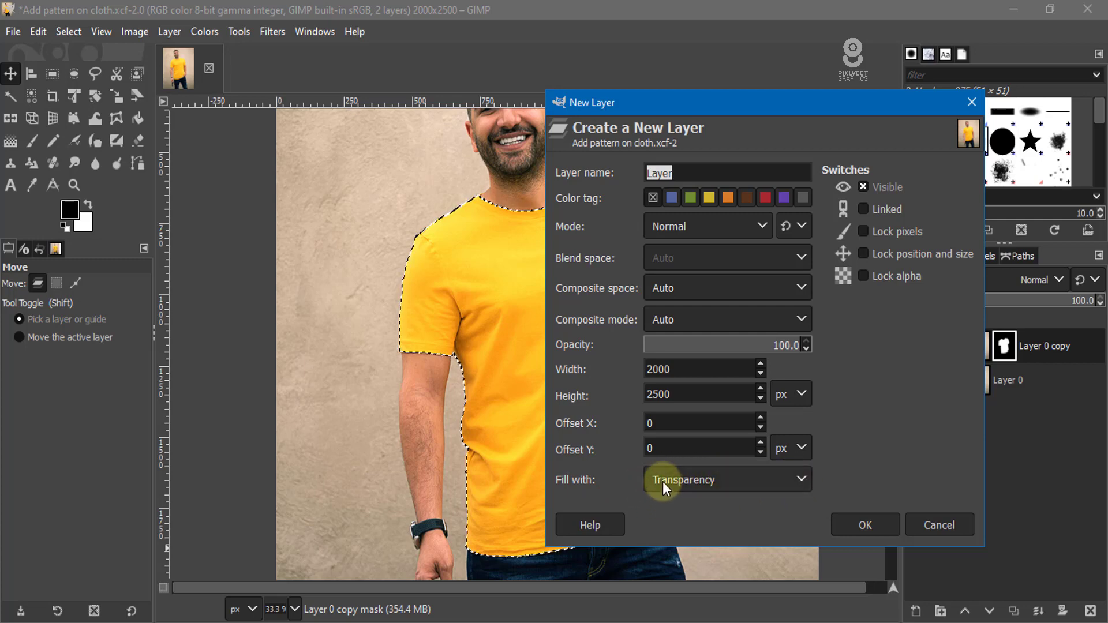
left_click(777, 479)
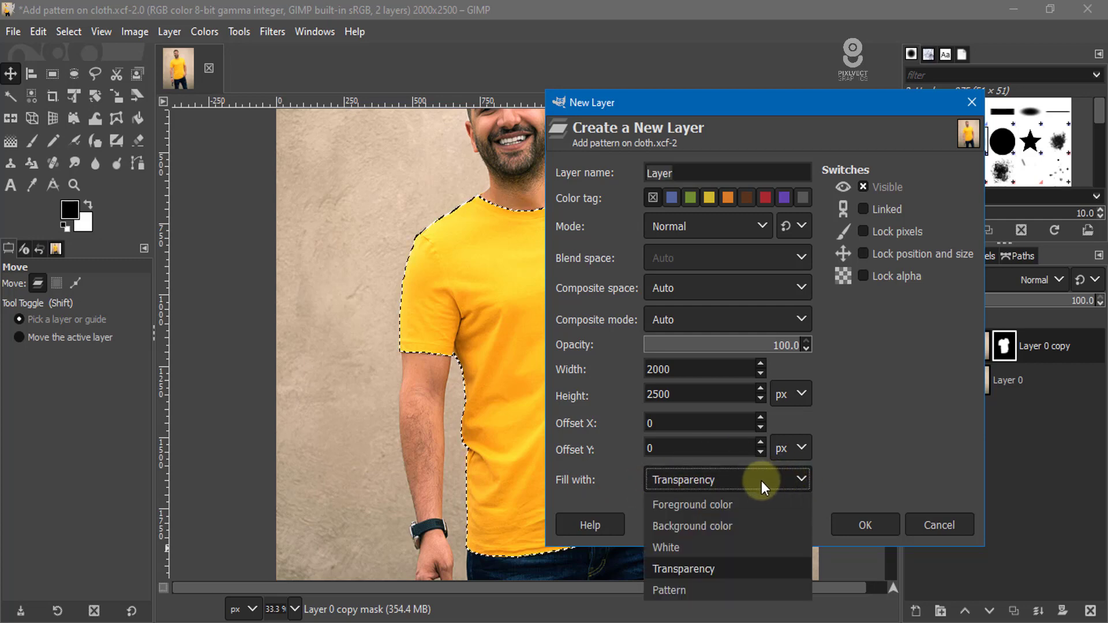
left_click(878, 455)
left_click(861, 530)
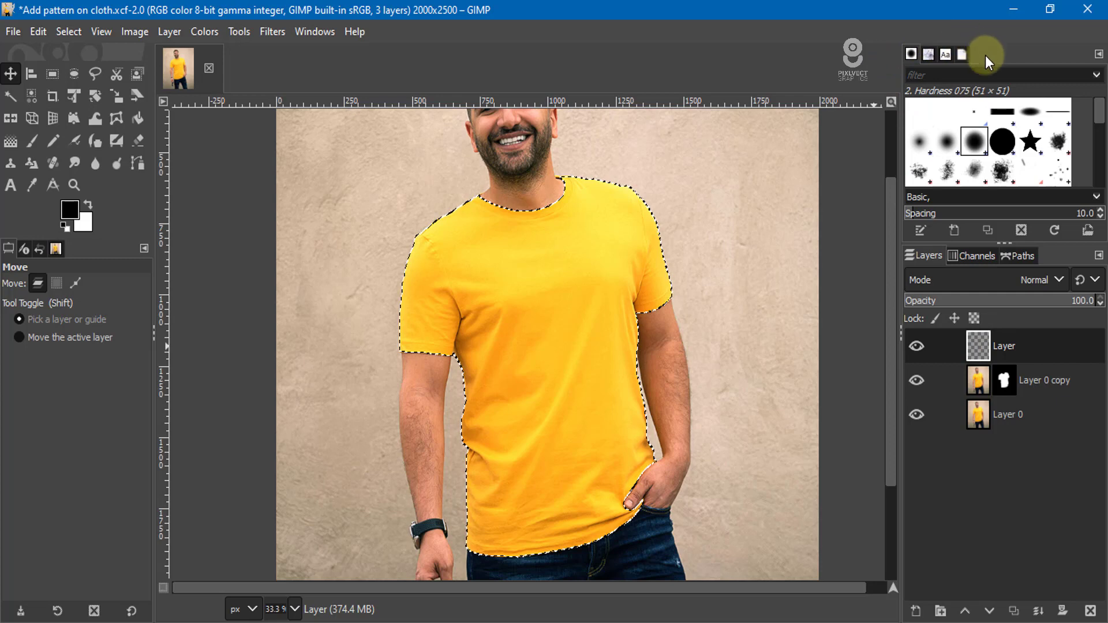
Open the Patterns dock and scroll through the available patterns
left_click(928, 54)
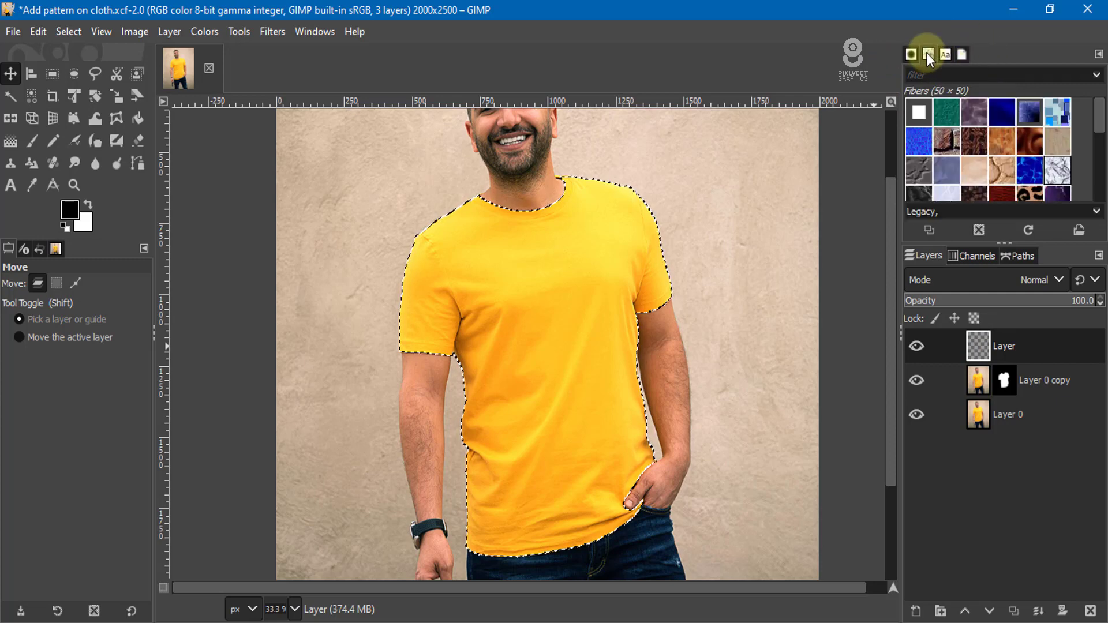
scroll(1100, 156, "down", 2)
scroll(1099, 161, "down", 3)
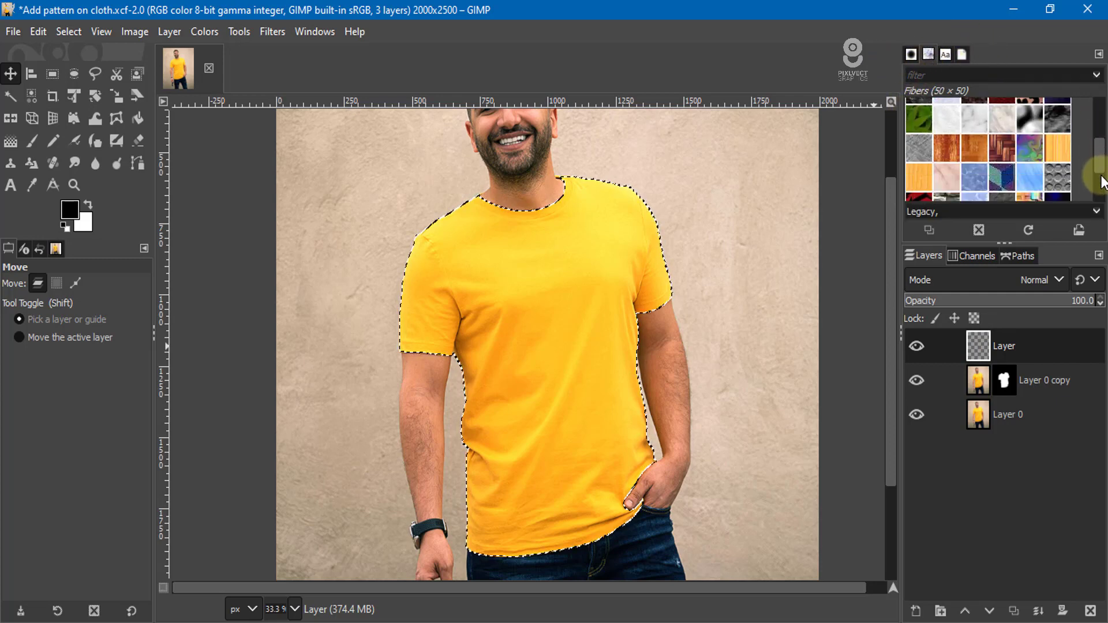
scroll(1101, 167, "down", 3)
left_click_drag(1101, 169, 1101, 115)
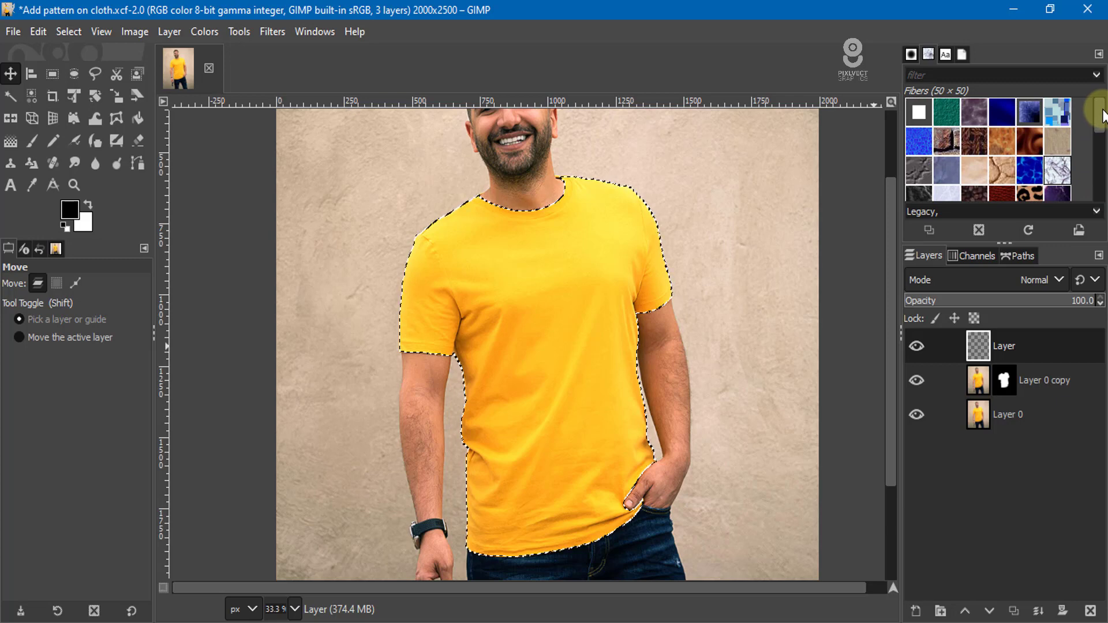
left_click_drag(1095, 188, 1097, 104)
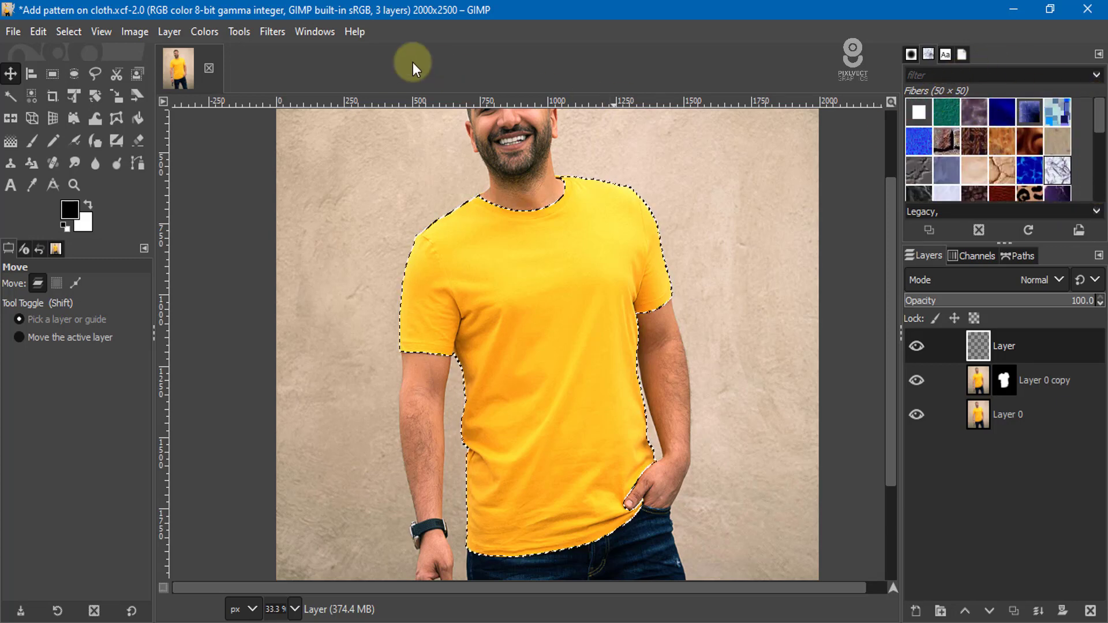
Bring the Patterns panel back up and select the Leopard pattern
left_click(307, 30)
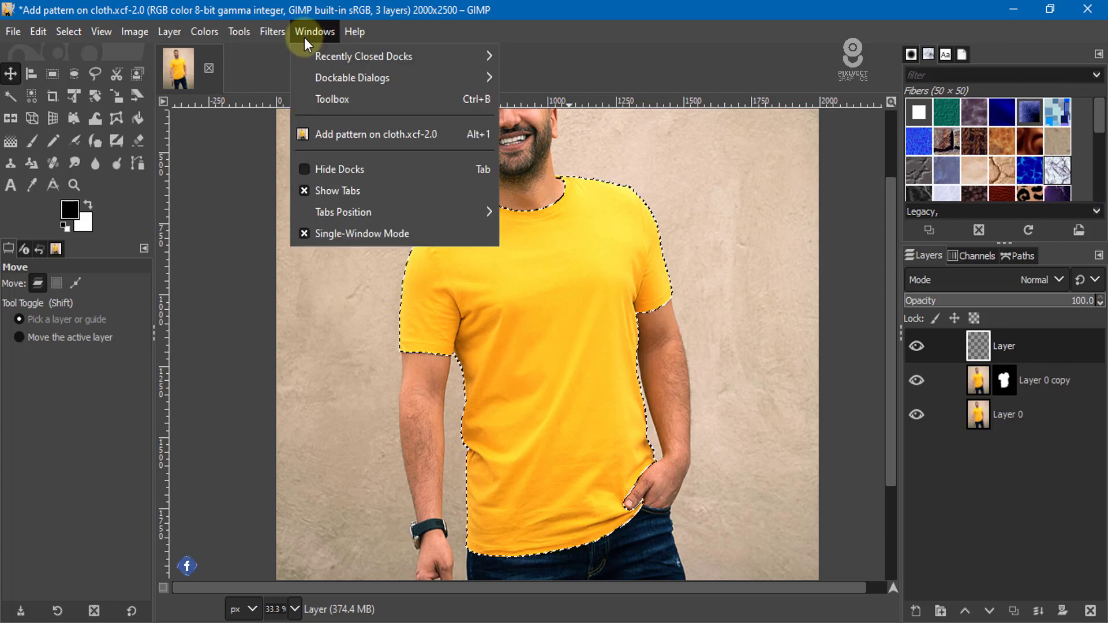
mouse_move(352, 77)
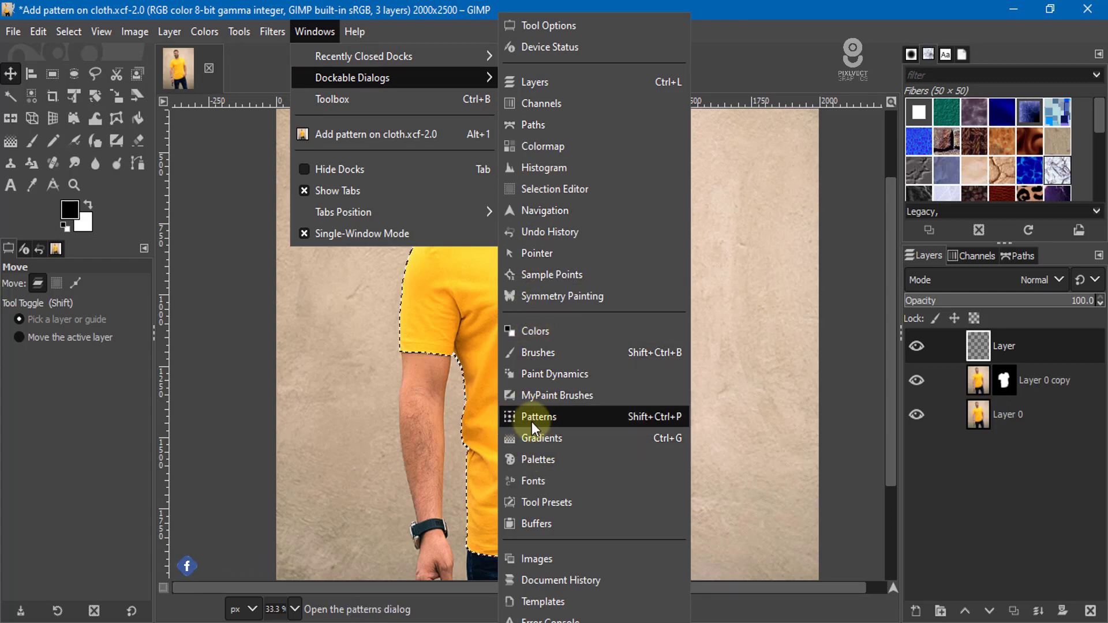
left_click(804, 26)
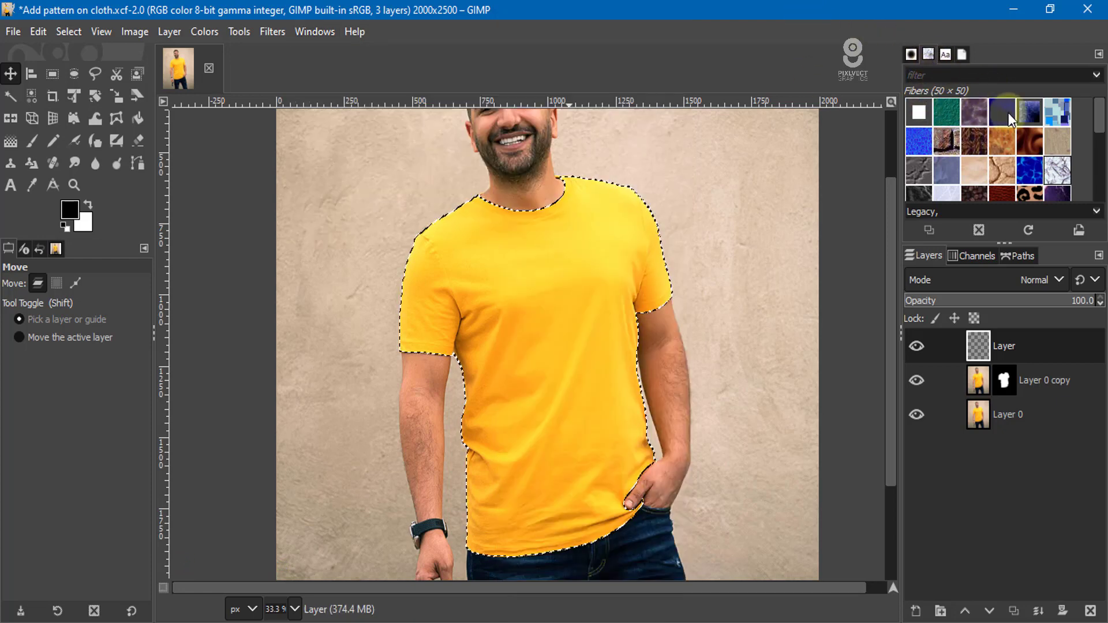
mouse_move(1099, 116)
left_mouse_down()
mouse_move(1102, 155)
mouse_move(1102, 132)
left_mouse_up()
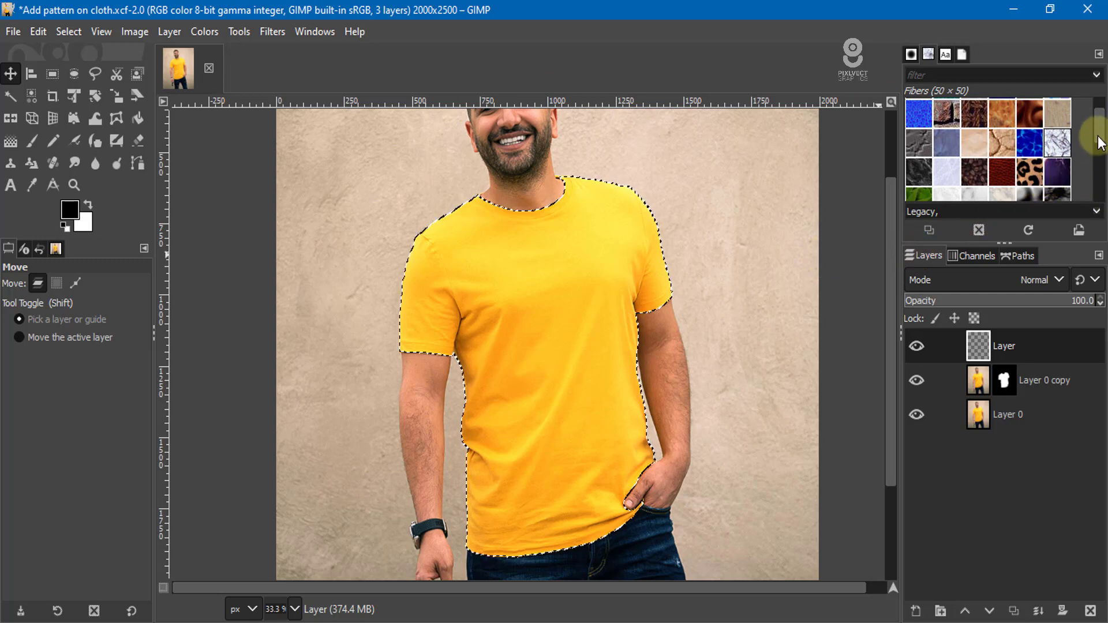
scroll(1100, 128, "up", 2)
scroll(1101, 128, "up", 1)
left_click_drag(1102, 130, 1102, 147)
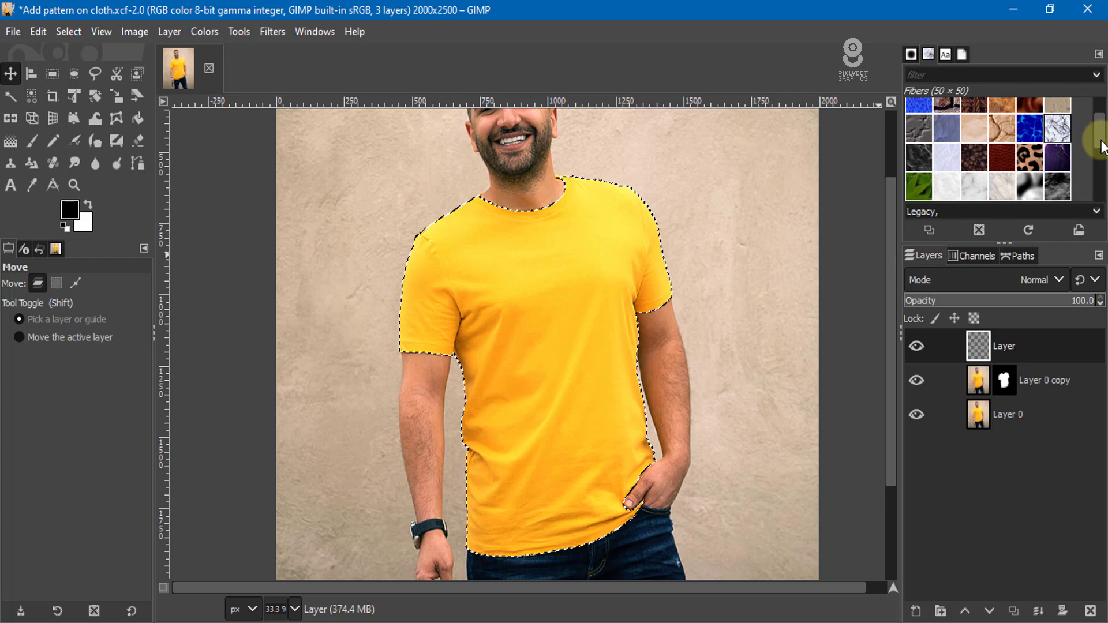
left_click_drag(1102, 147, 1102, 143)
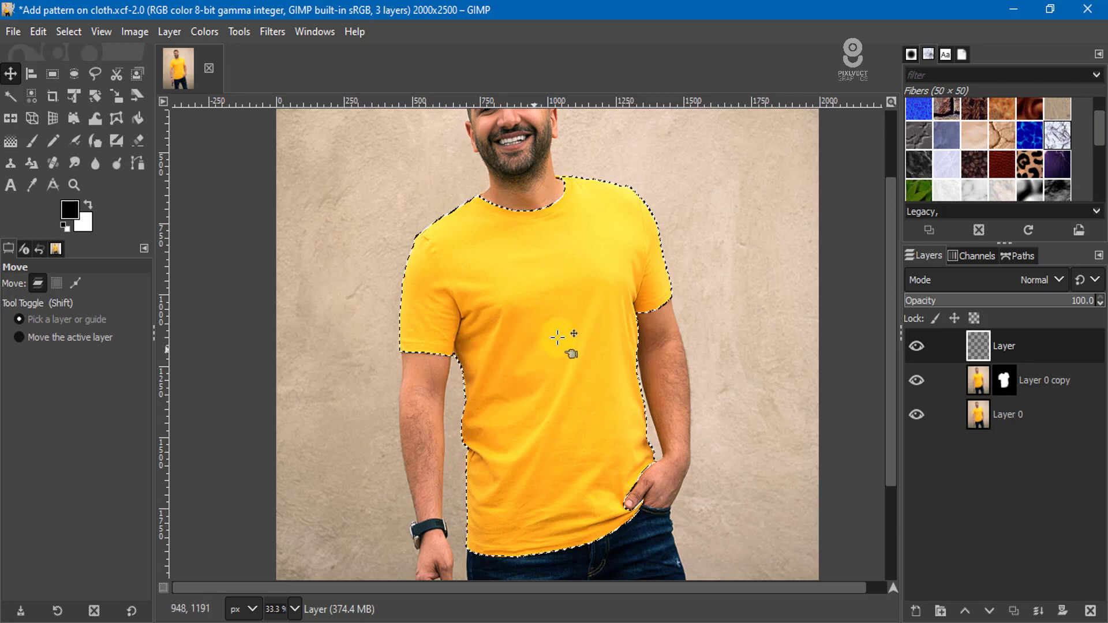
scroll(1099, 126, "up", 1)
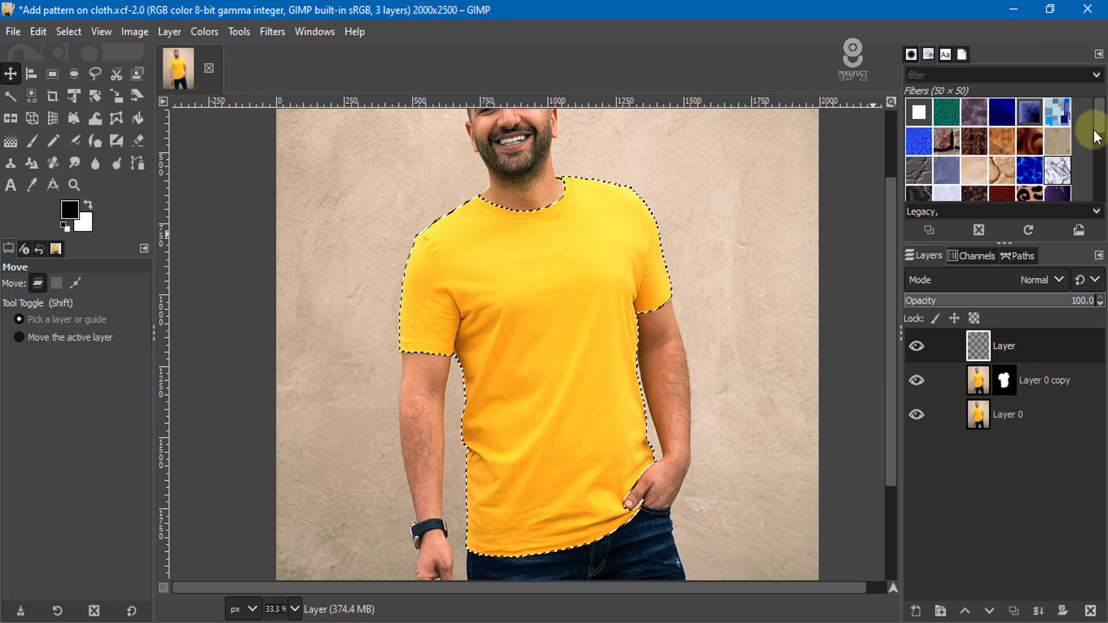
left_click_drag(1096, 112, 1096, 128)
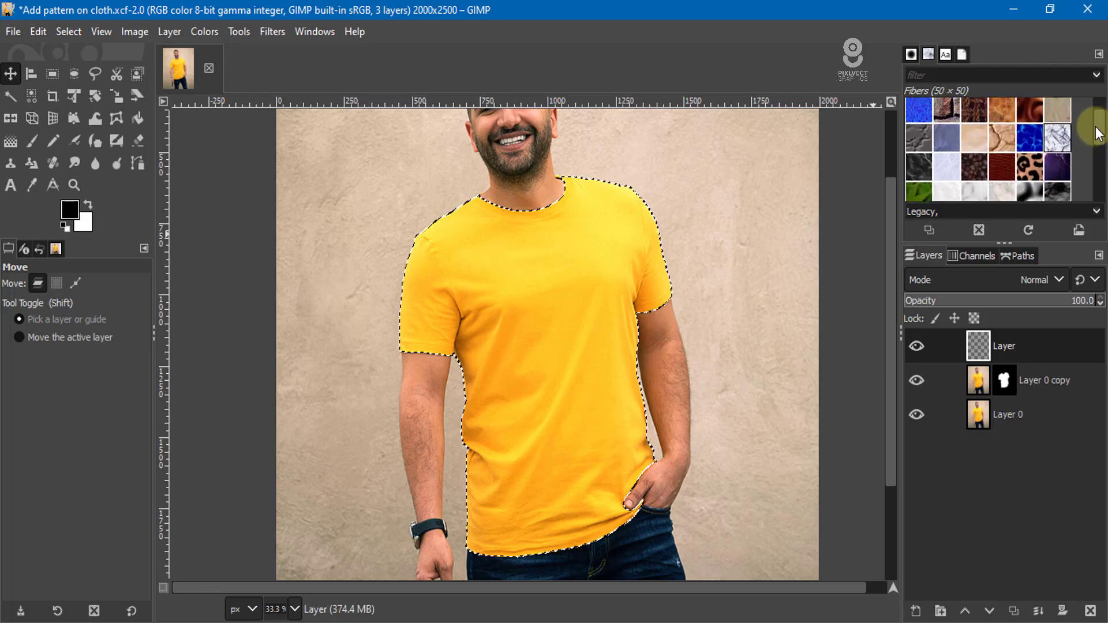
left_click(1032, 165)
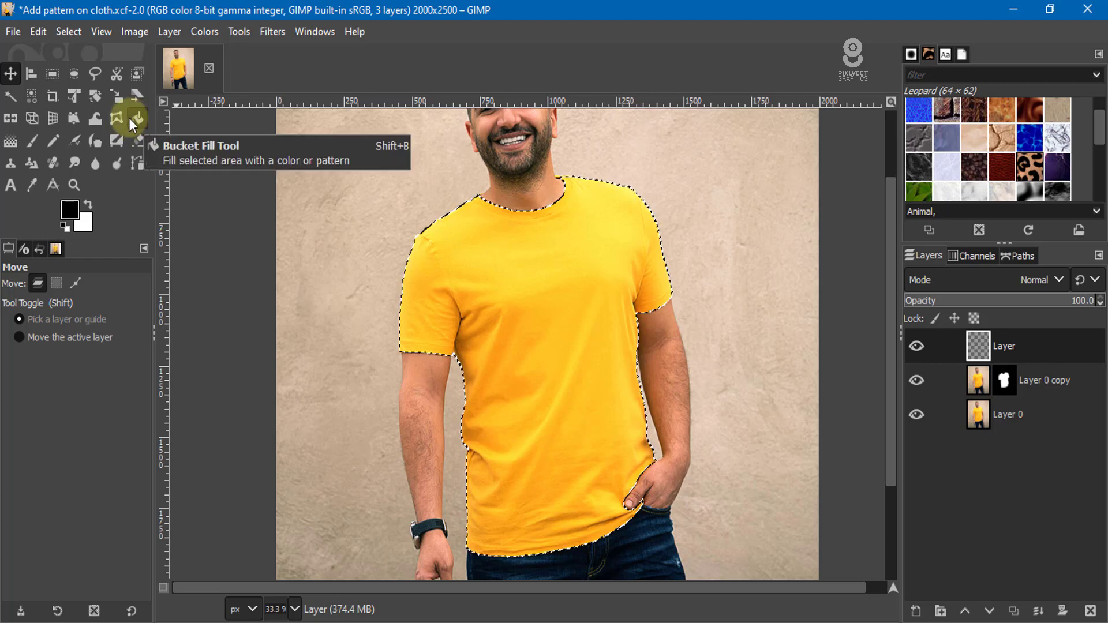
Set the Bucket Fill tool to Pattern fill using the Leopard pattern
left_click(134, 117)
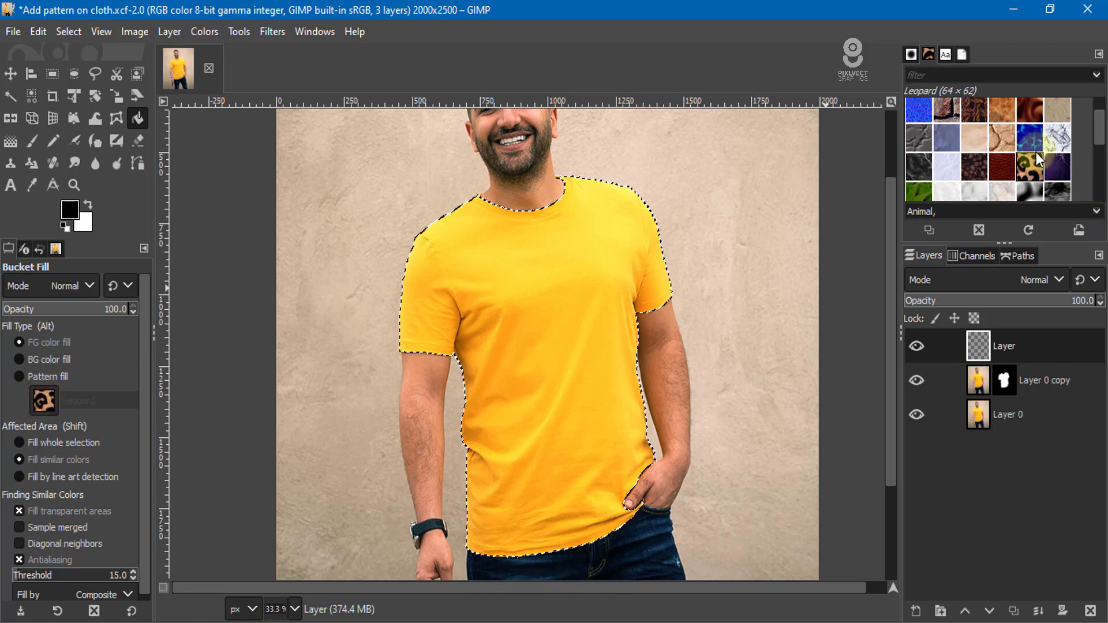
left_click(66, 443)
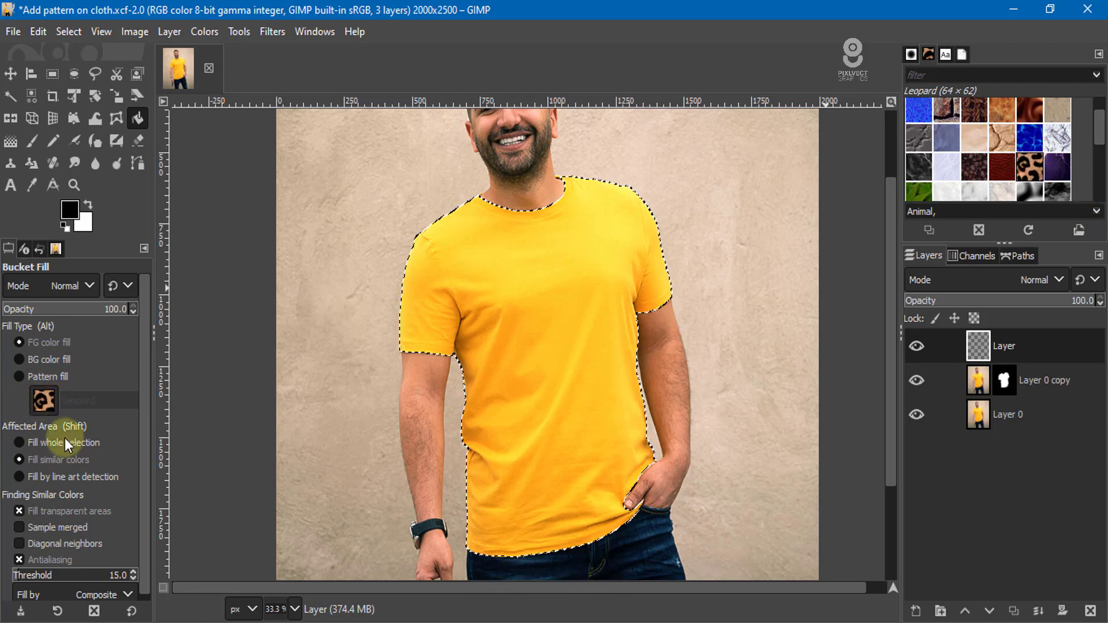
left_click(18, 379)
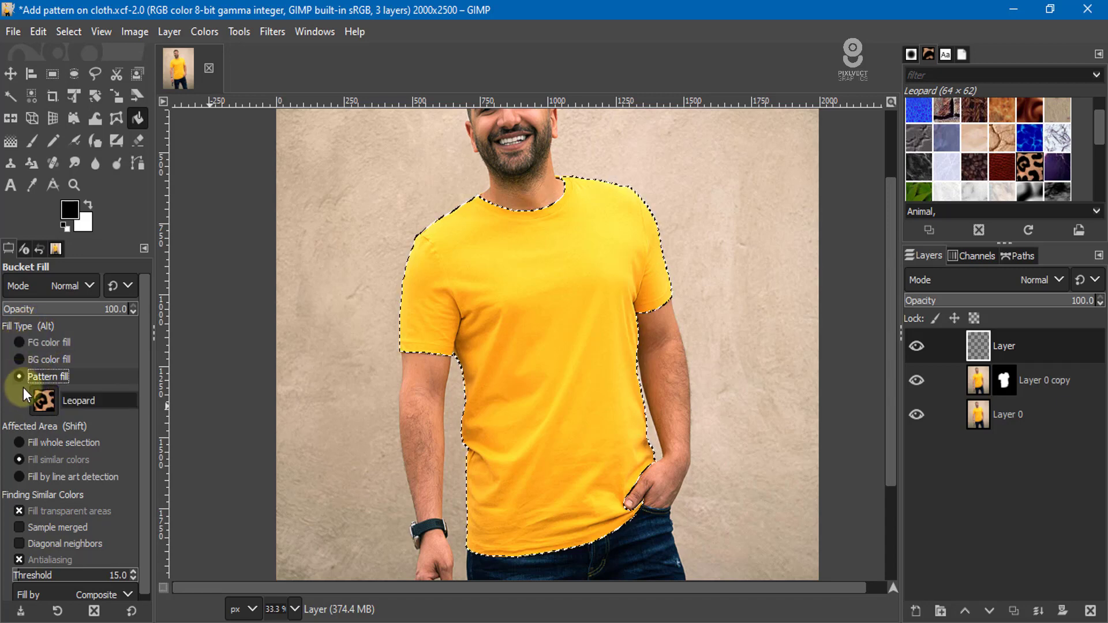
left_click(45, 402)
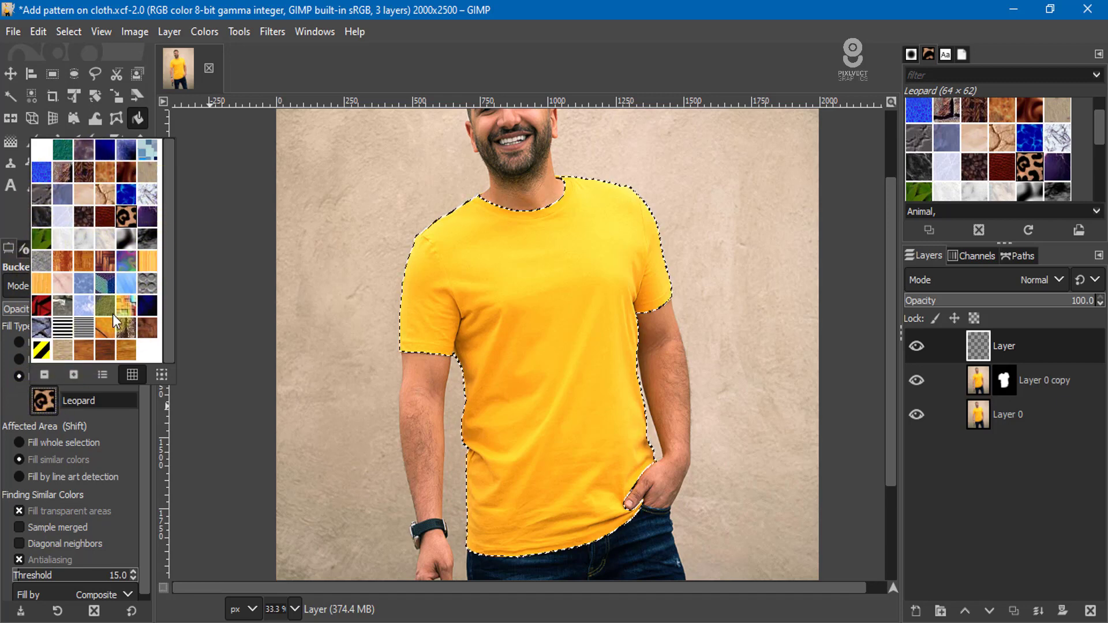
left_click(47, 399)
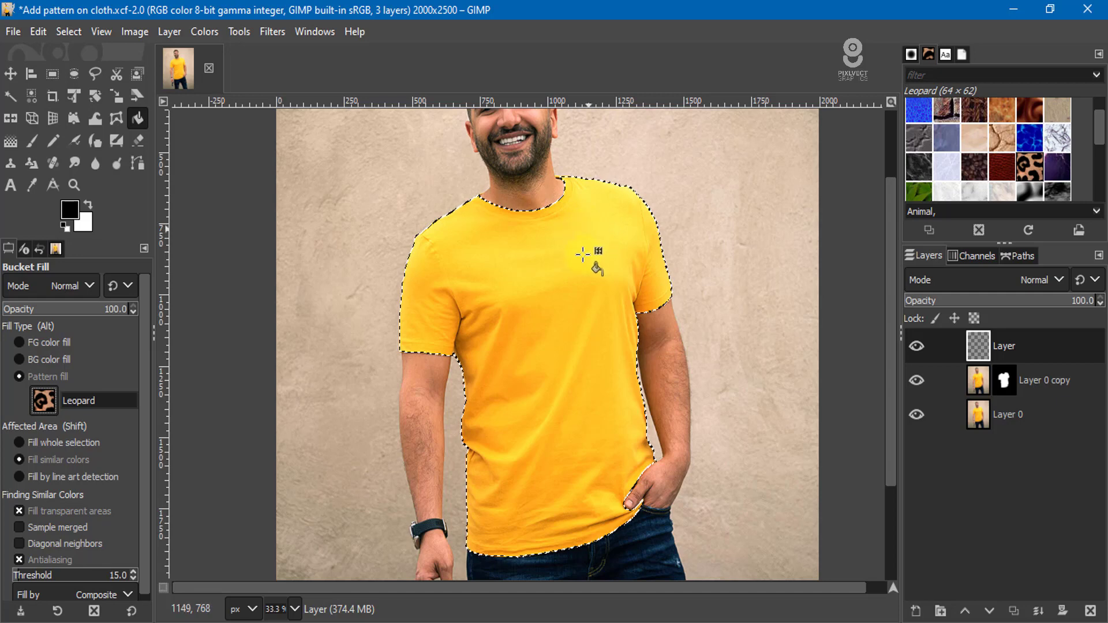
Fill the shirt selection on the empty top layer with Leopard
left_click(545, 270)
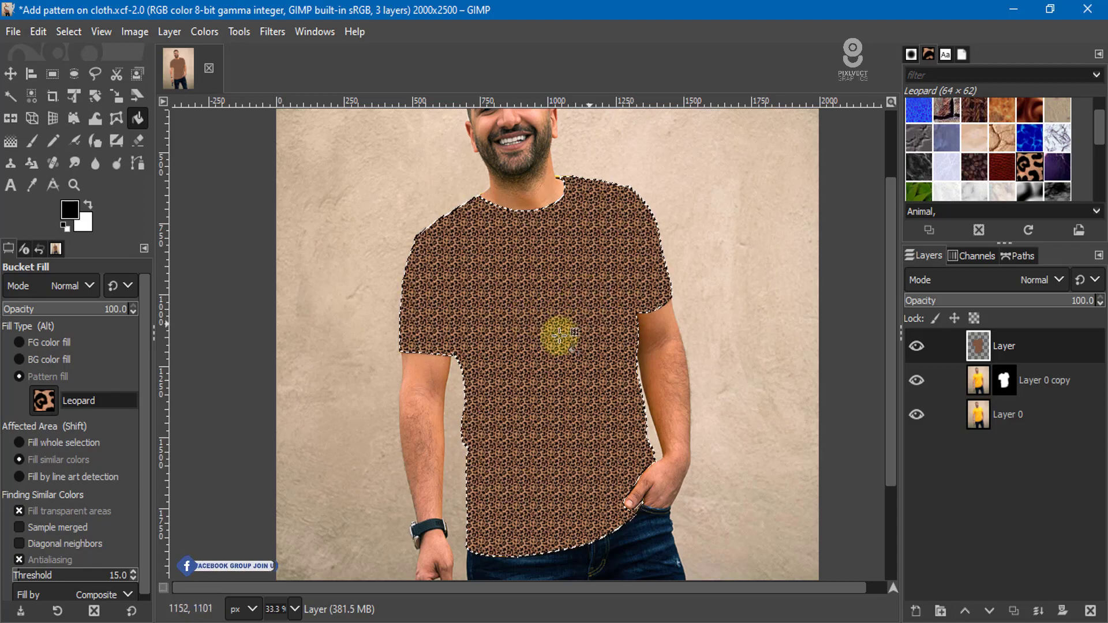
scroll(528, 339, "up", 2)
scroll(528, 339, "up", 1)
scroll(528, 340, "down", 3)
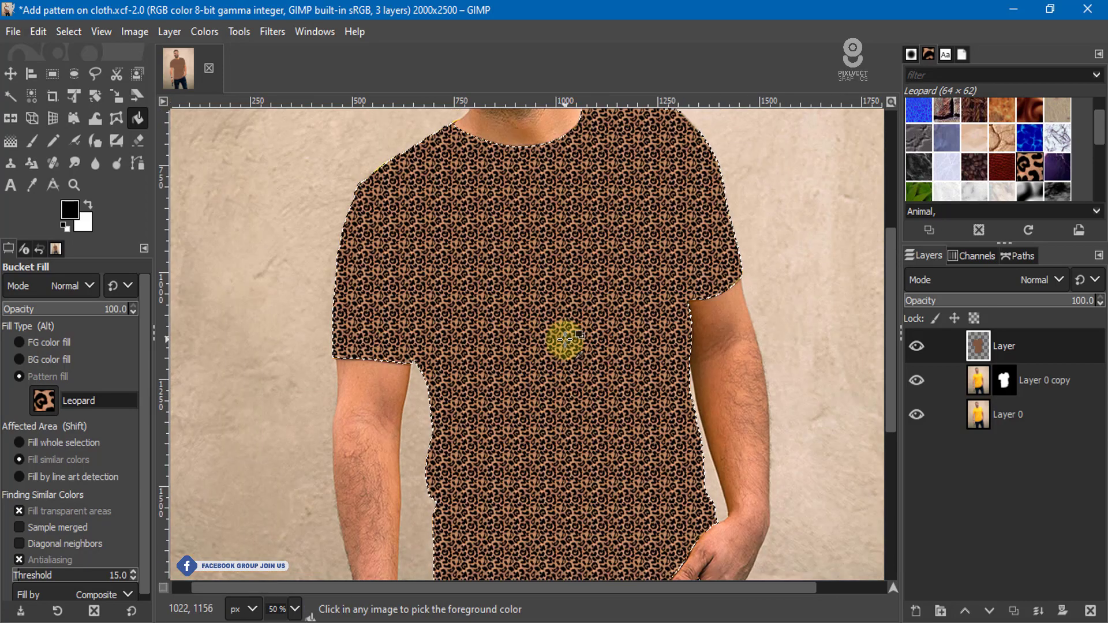
scroll(537, 341, "up", 1)
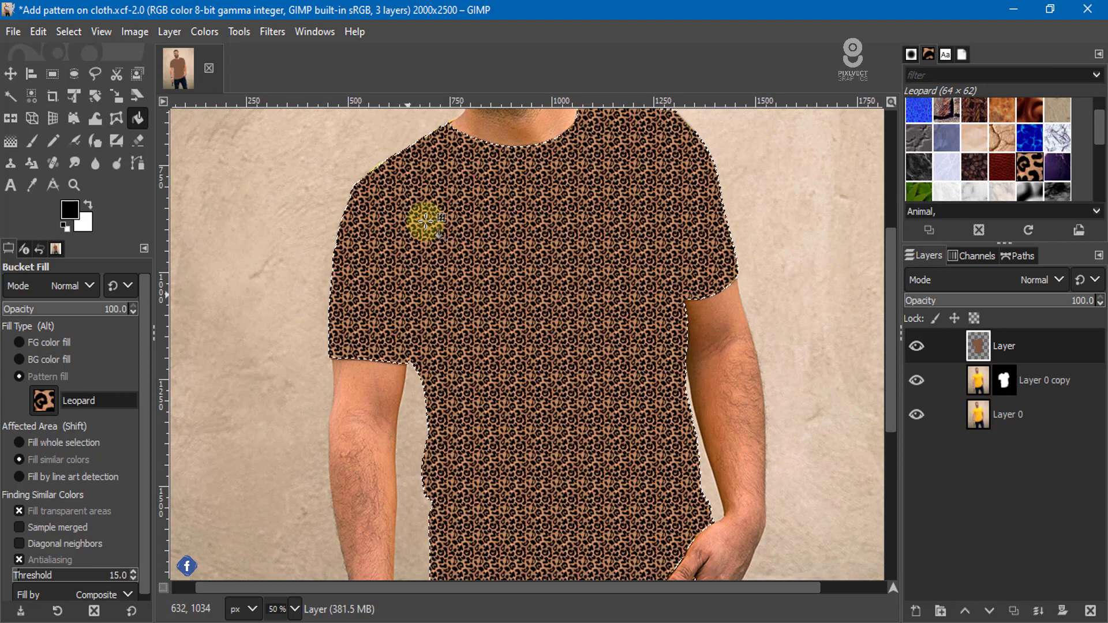
Use Select > None to drop the outline around the leopard-patterned shirt
left_click(68, 31)
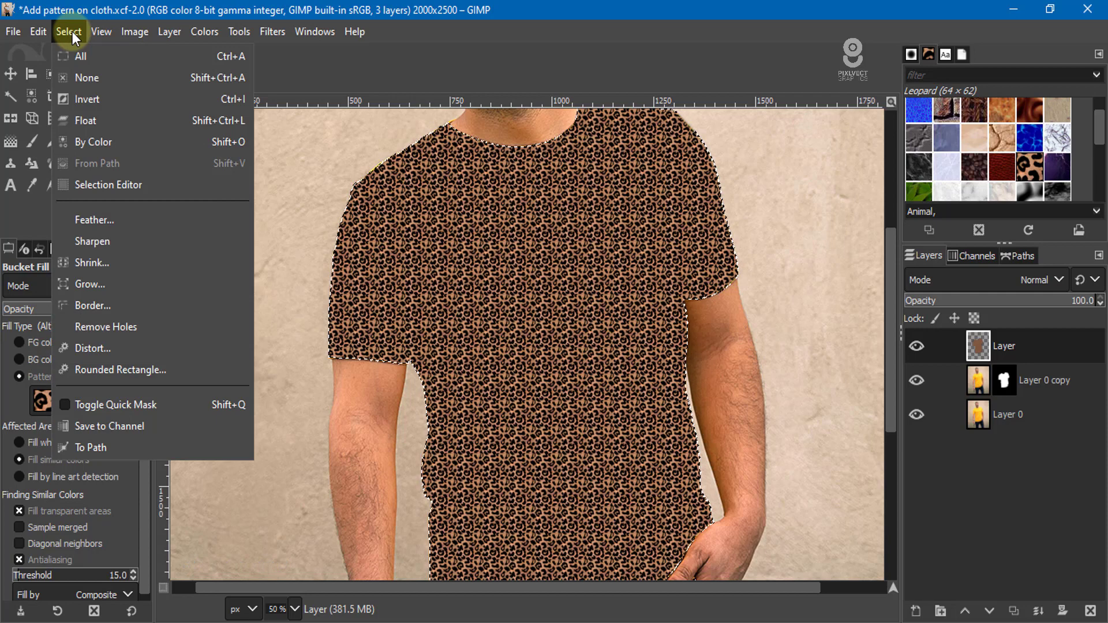
left_click(75, 76)
scroll(539, 321, "up", 1, "ctrl")
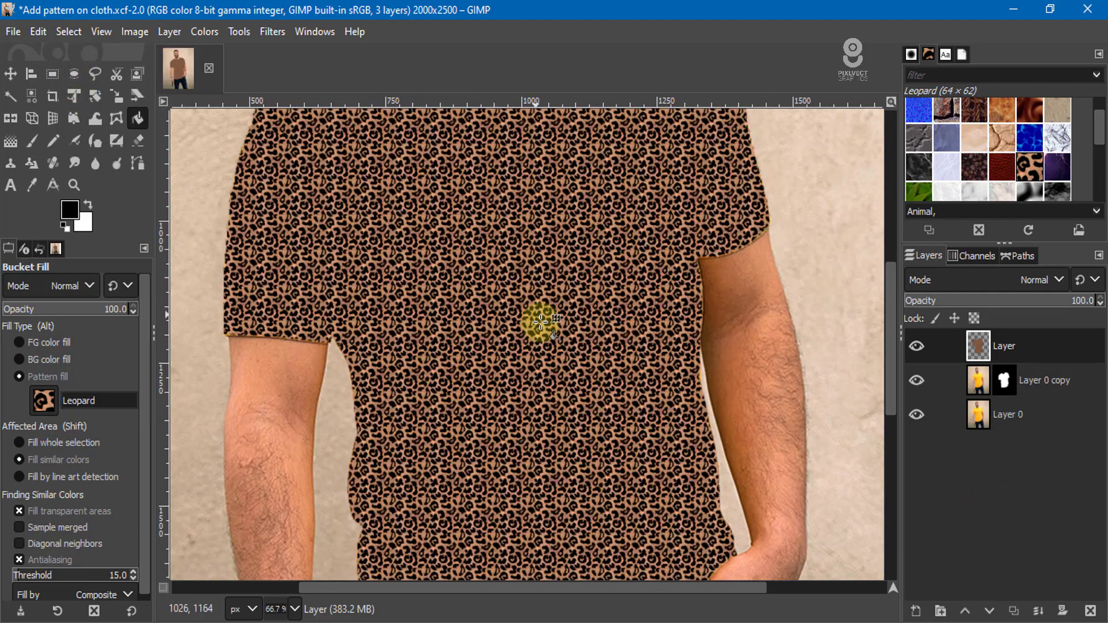
Duplicate the leopard layer as Layer copy and hide the copy
right_click(975, 339)
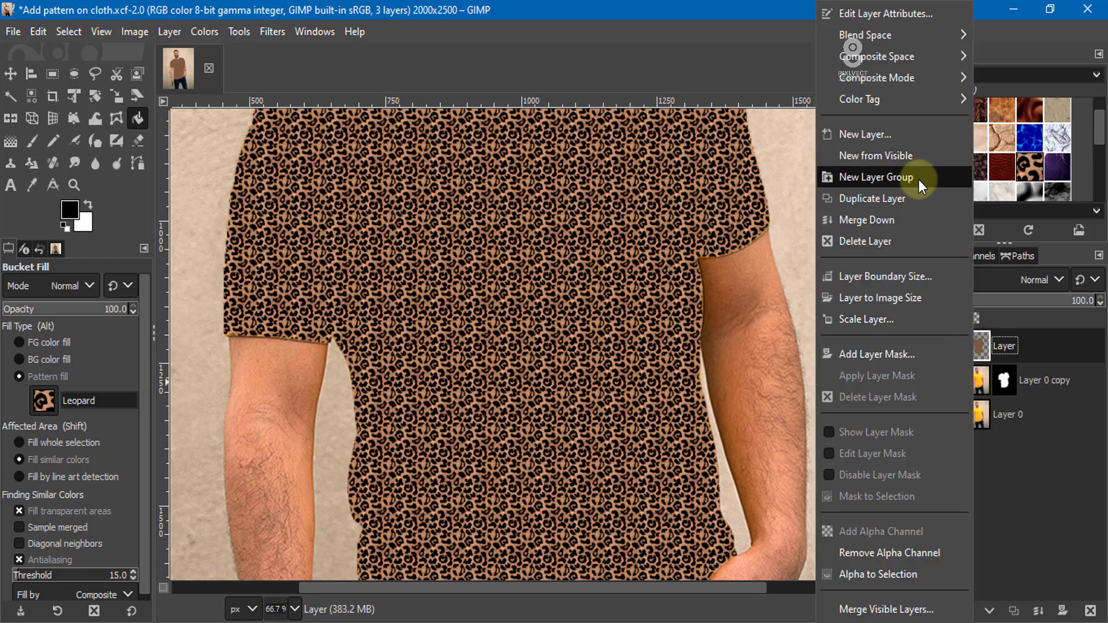
left_click(909, 201)
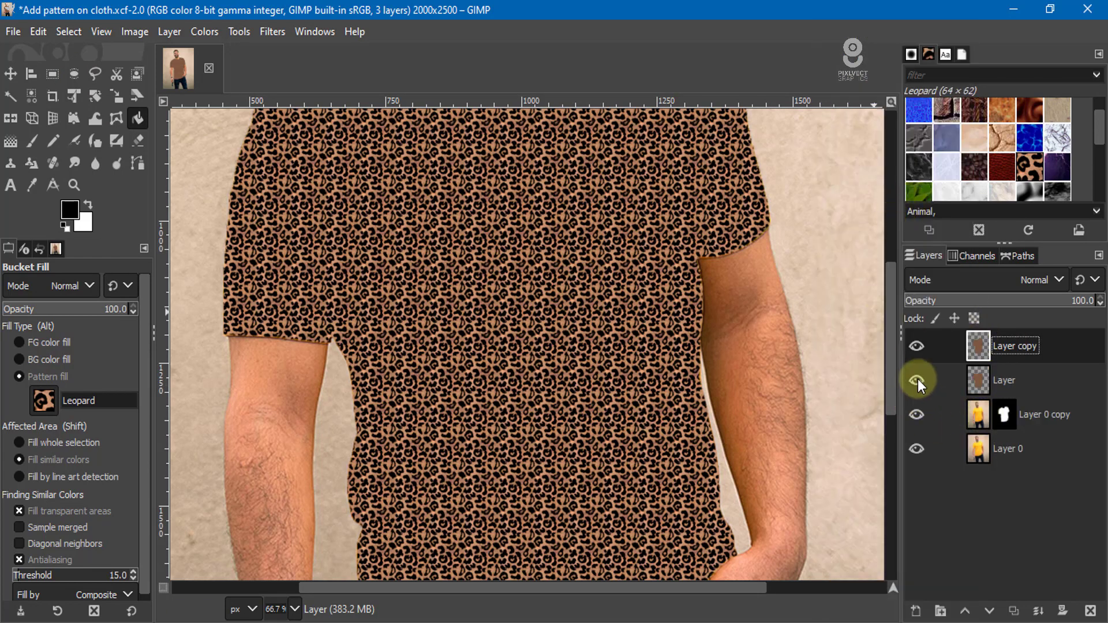
left_click(916, 346)
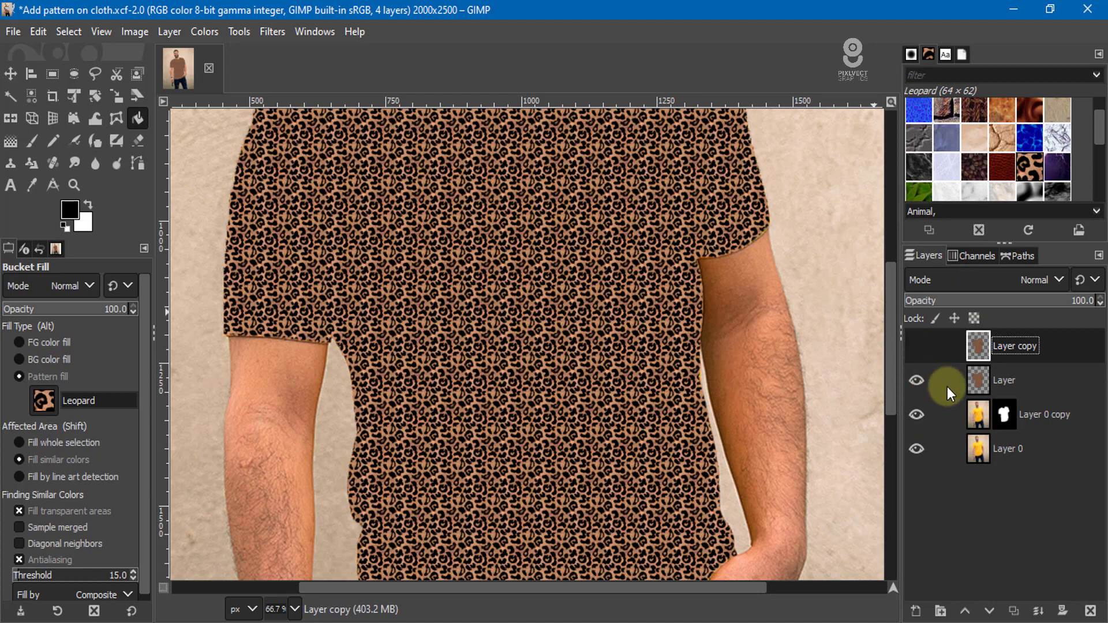
Set the original leopard Layer's blending mode to Multiply
left_click(981, 378)
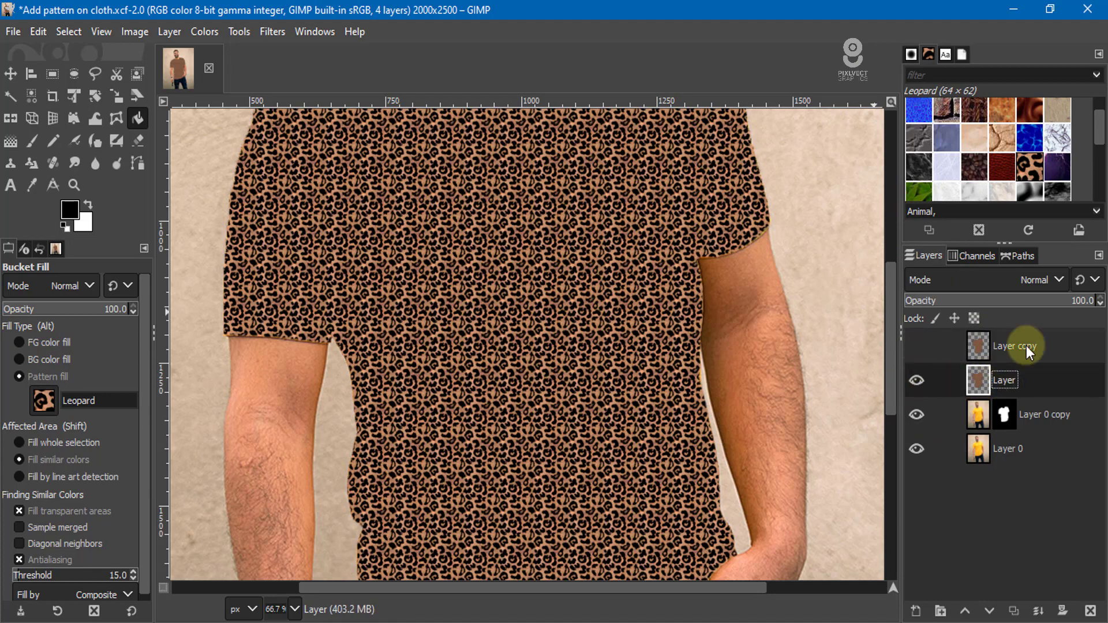
left_click(1060, 279)
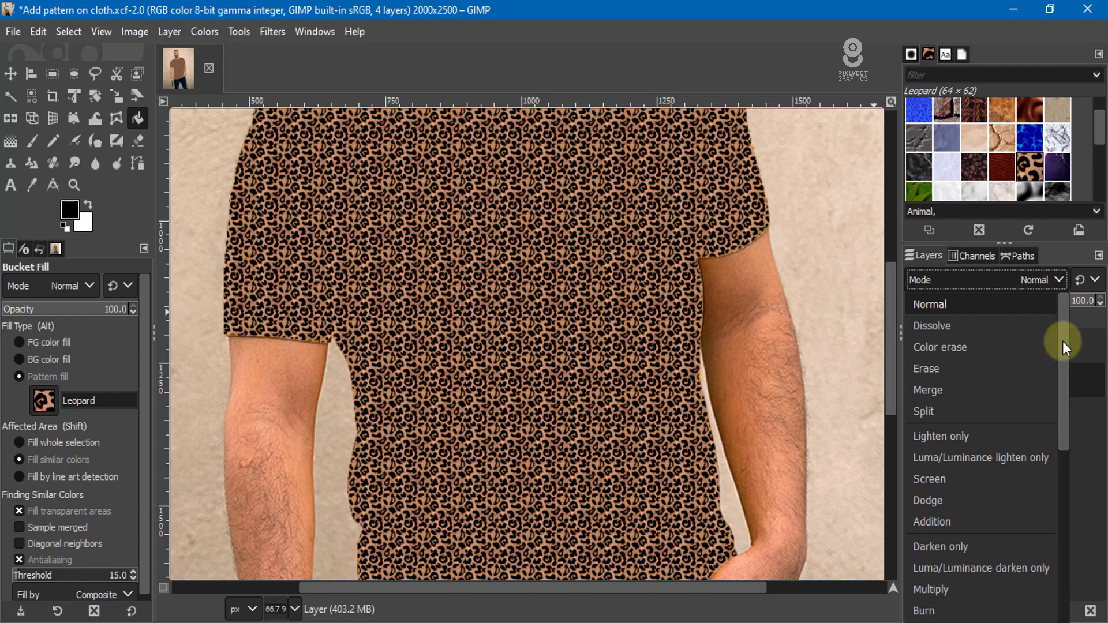
left_click_drag(1065, 330, 1065, 352)
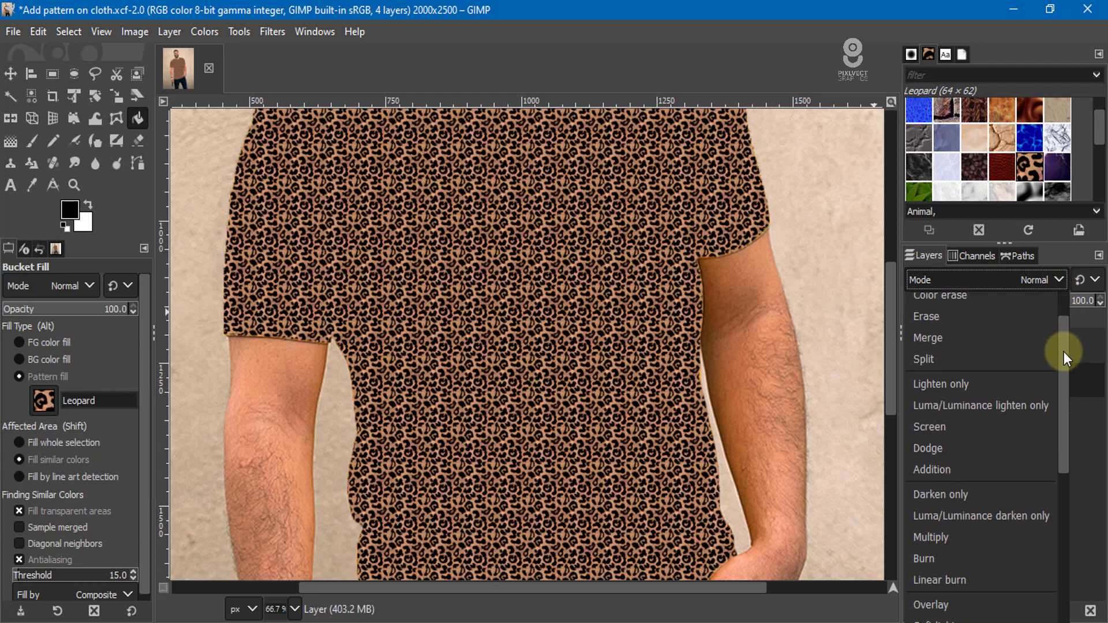
left_click_drag(1065, 352, 1056, 387)
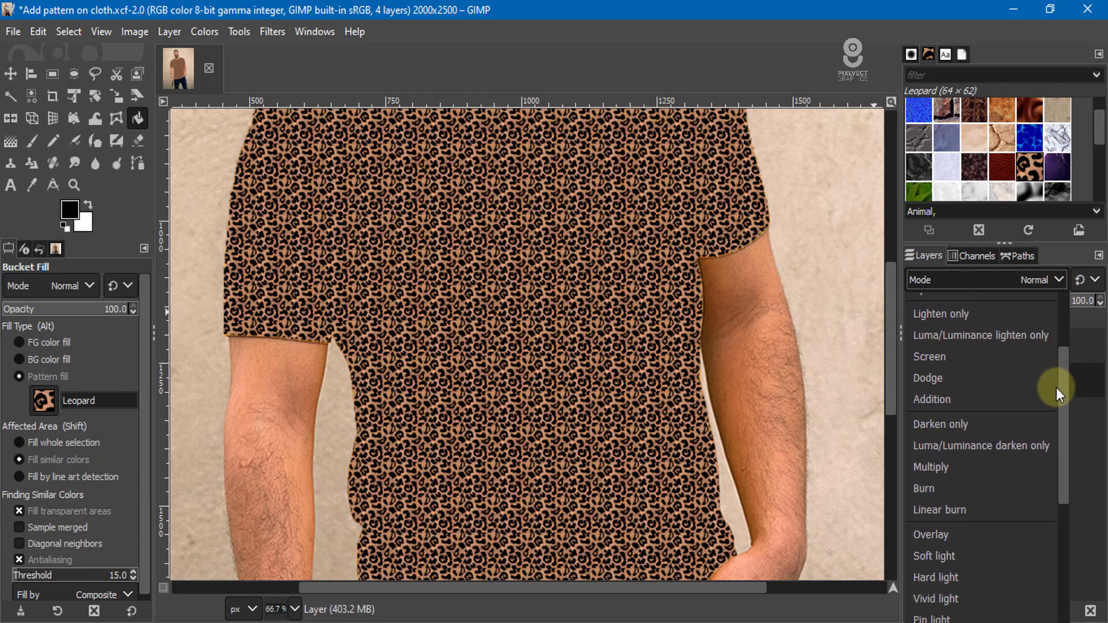
left_click(1007, 439)
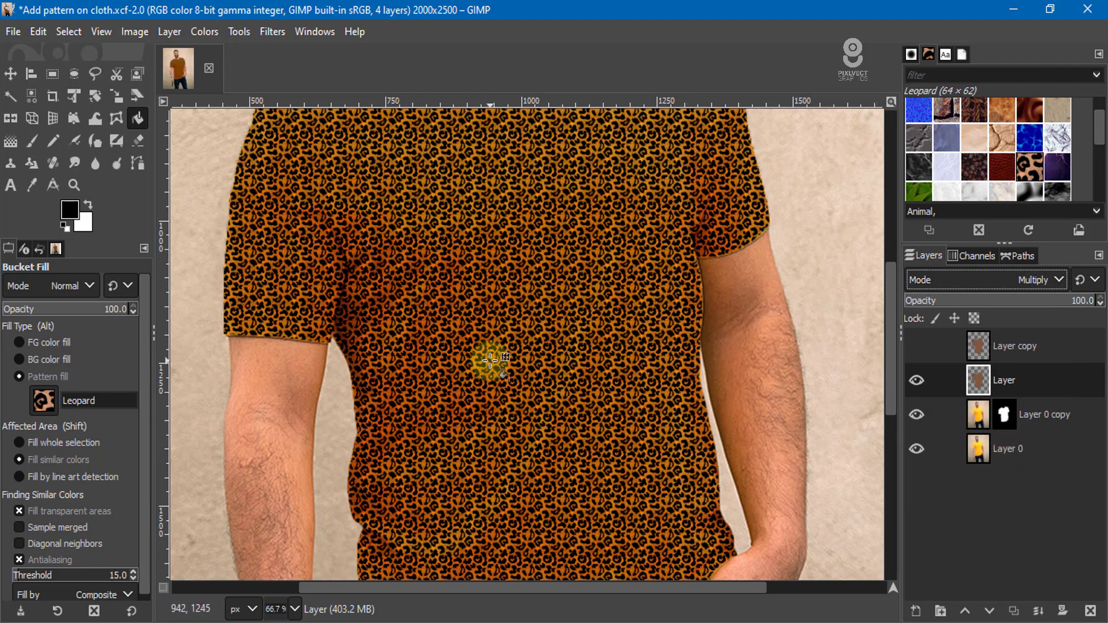
Hide the Multiply layer and show only Layer copy
left_click(988, 343)
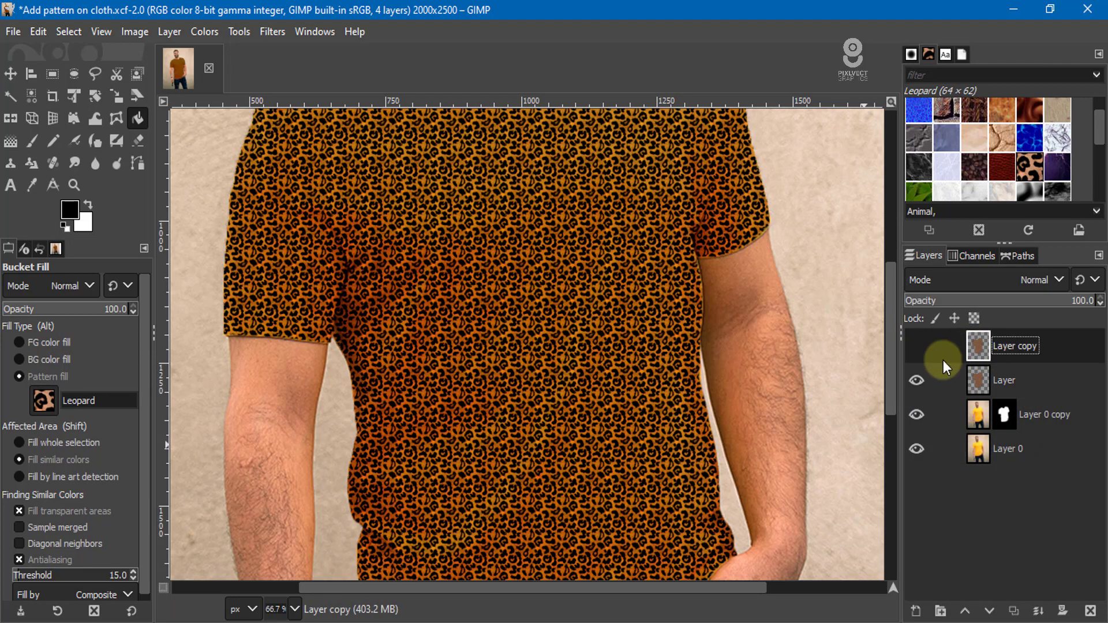
left_click(916, 380)
left_click(917, 347)
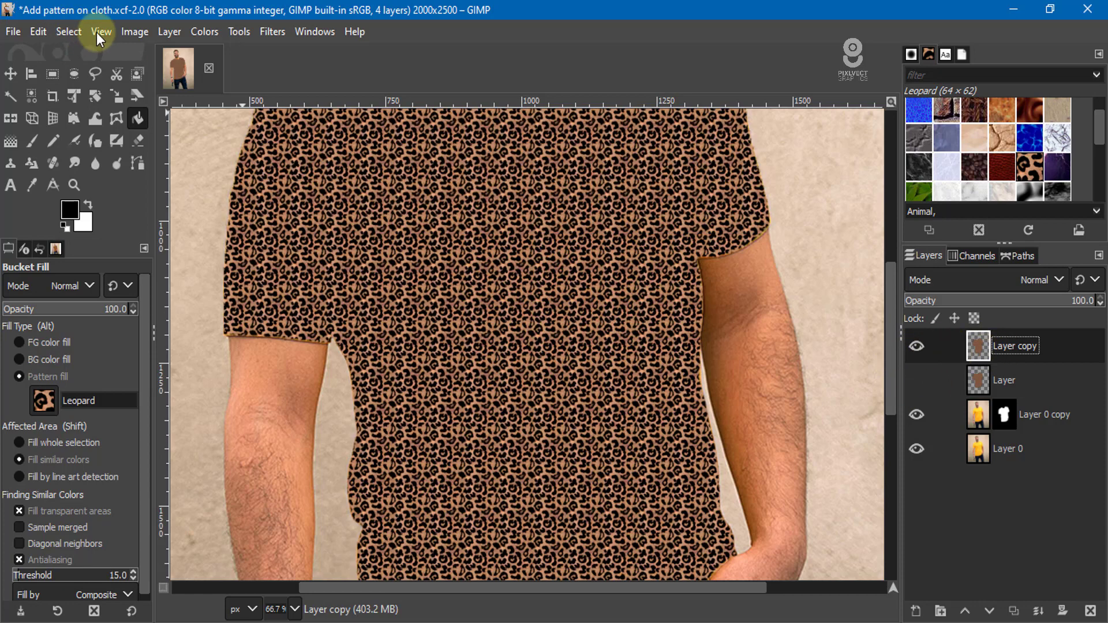
Desaturate Layer copy's leopard pattern to grayscale using Luma mode
left_click(208, 31)
mouse_move(232, 404)
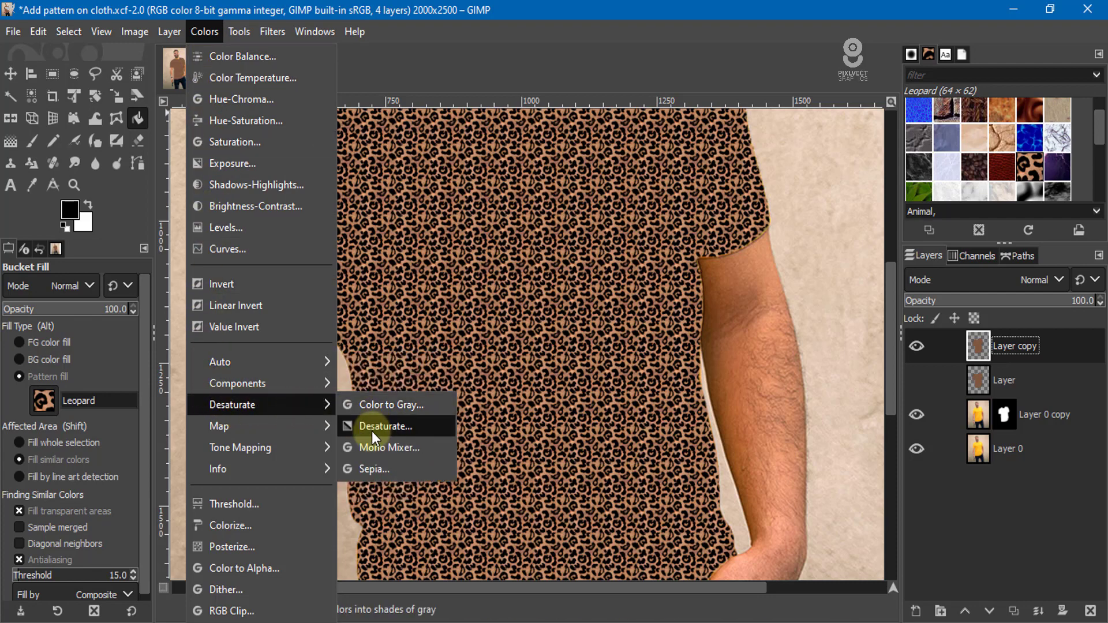
left_click(372, 427)
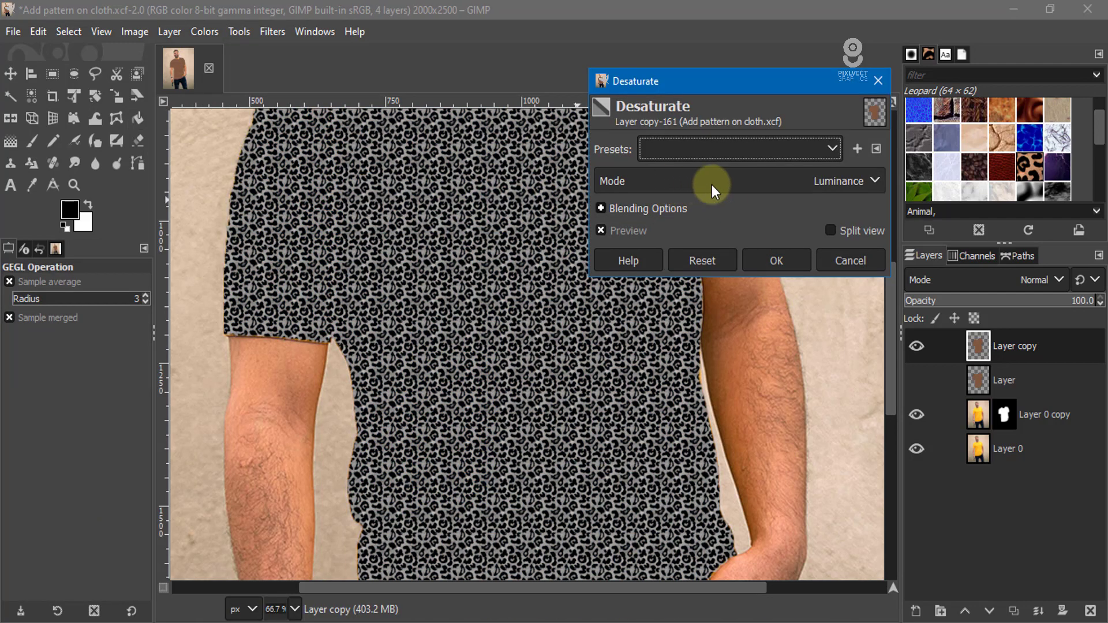
left_click(860, 181)
left_click(618, 228)
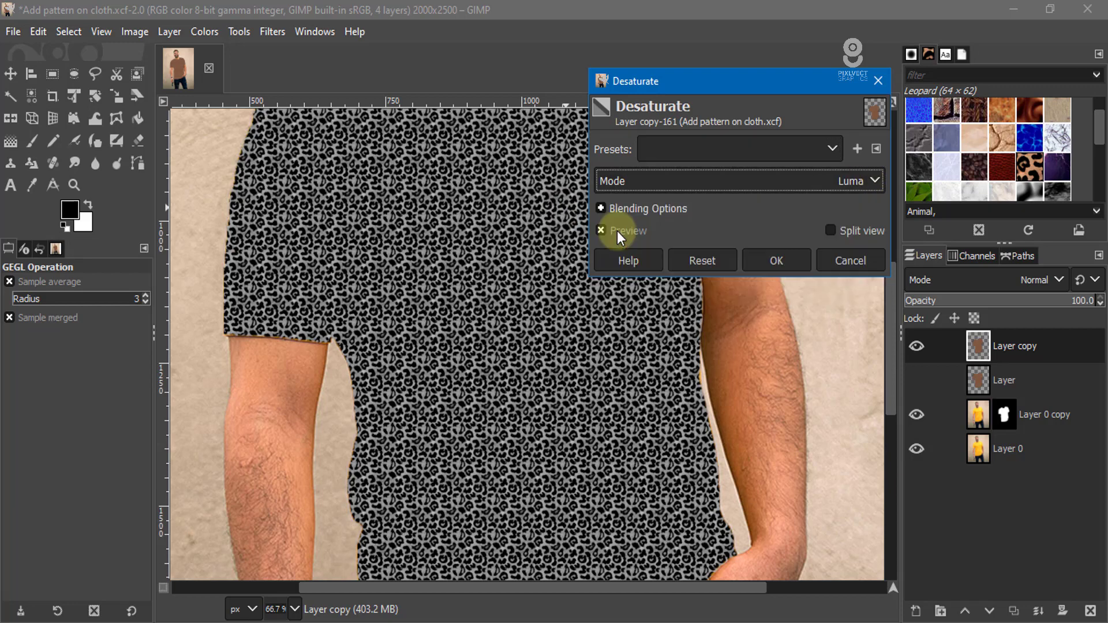
left_click(778, 262)
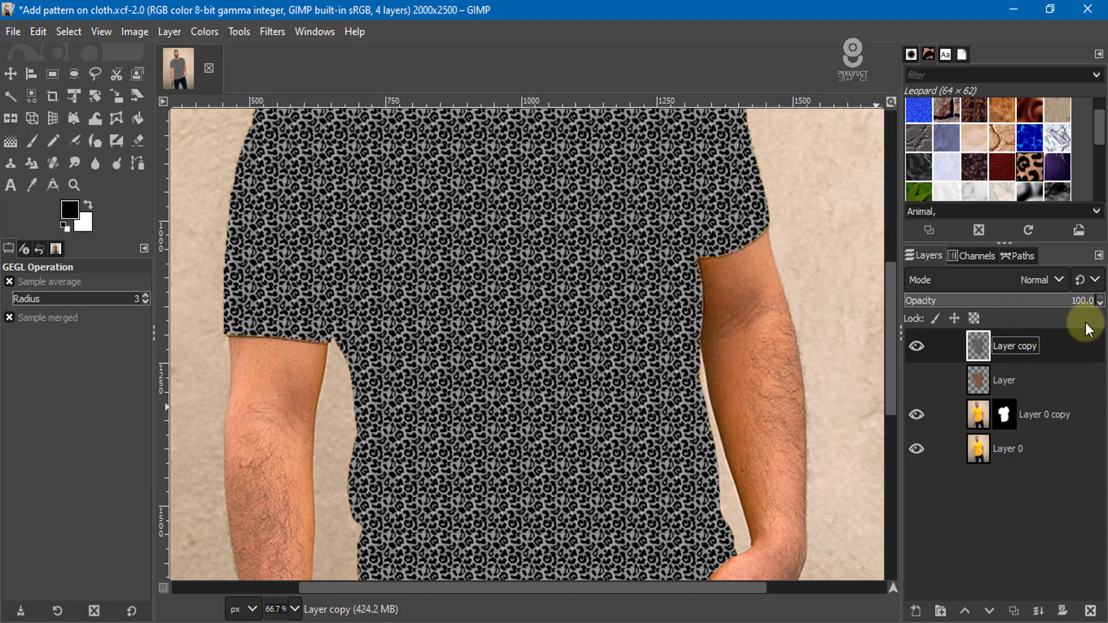
Try Multiply and then Screen blend modes on the gray pattern layer
left_click(1060, 280)
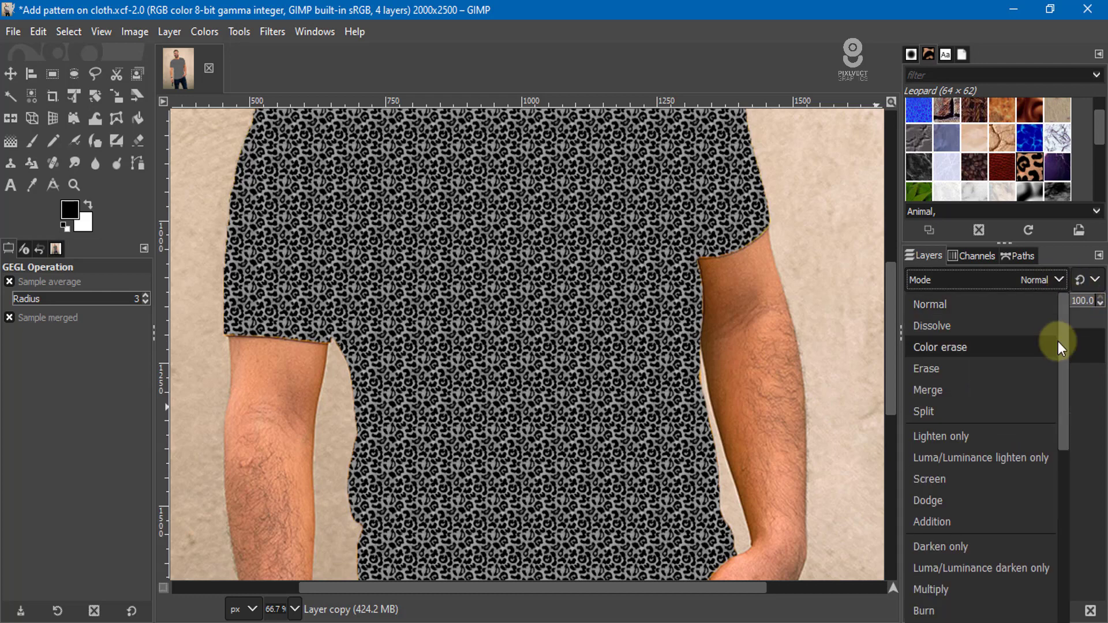
scroll(1064, 406, "down", 3)
scroll(1065, 407, "down", 2)
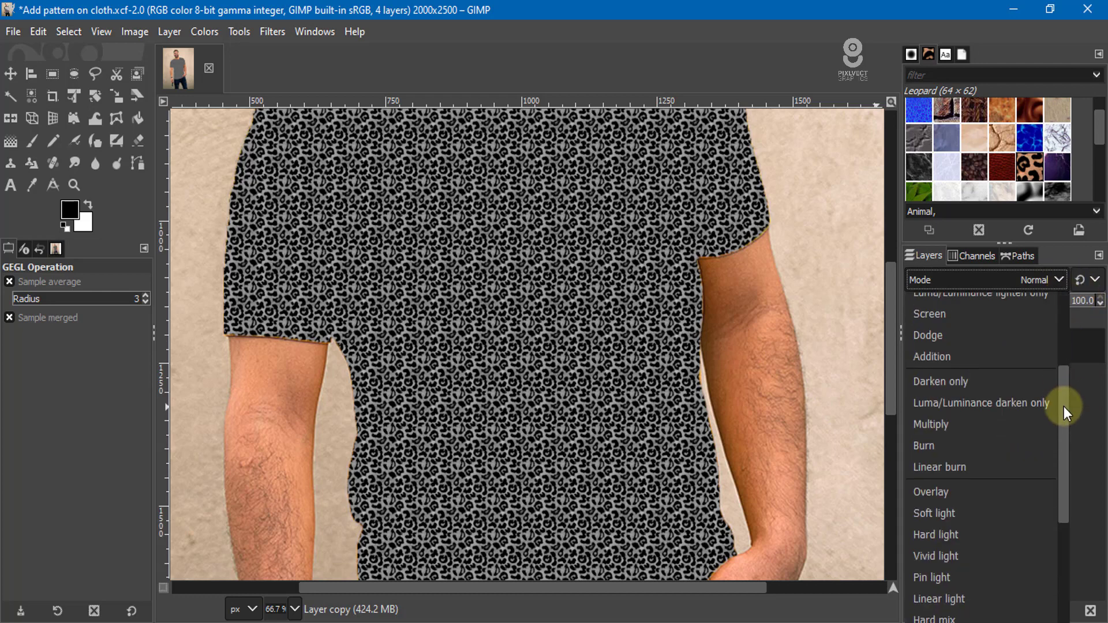
left_click(1030, 421)
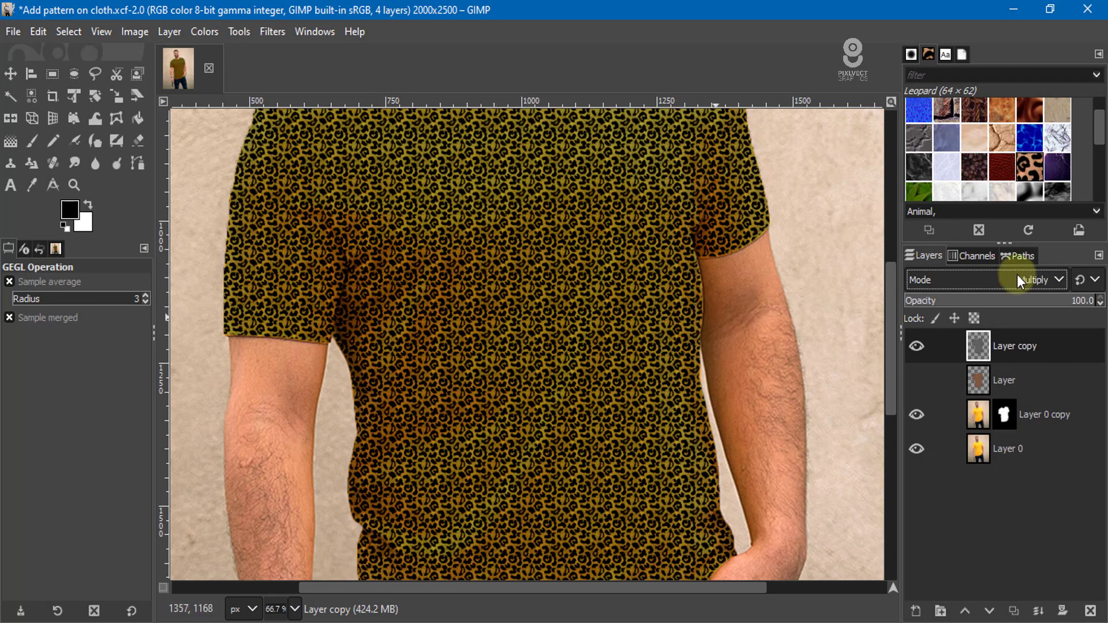
left_click(1059, 280)
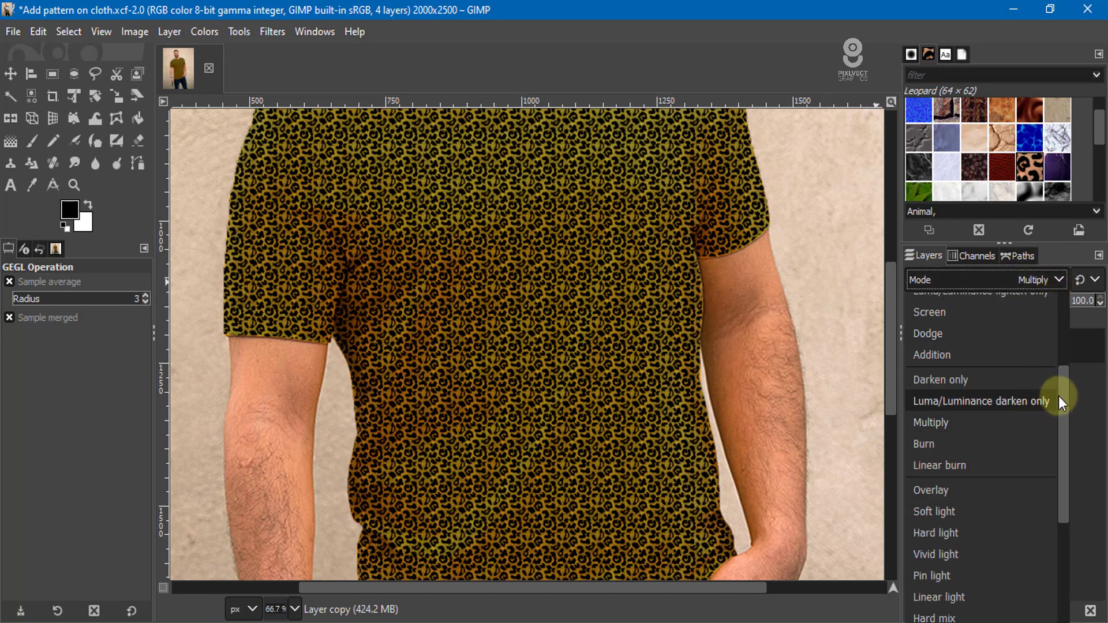
scroll(1059, 398, "down", 1)
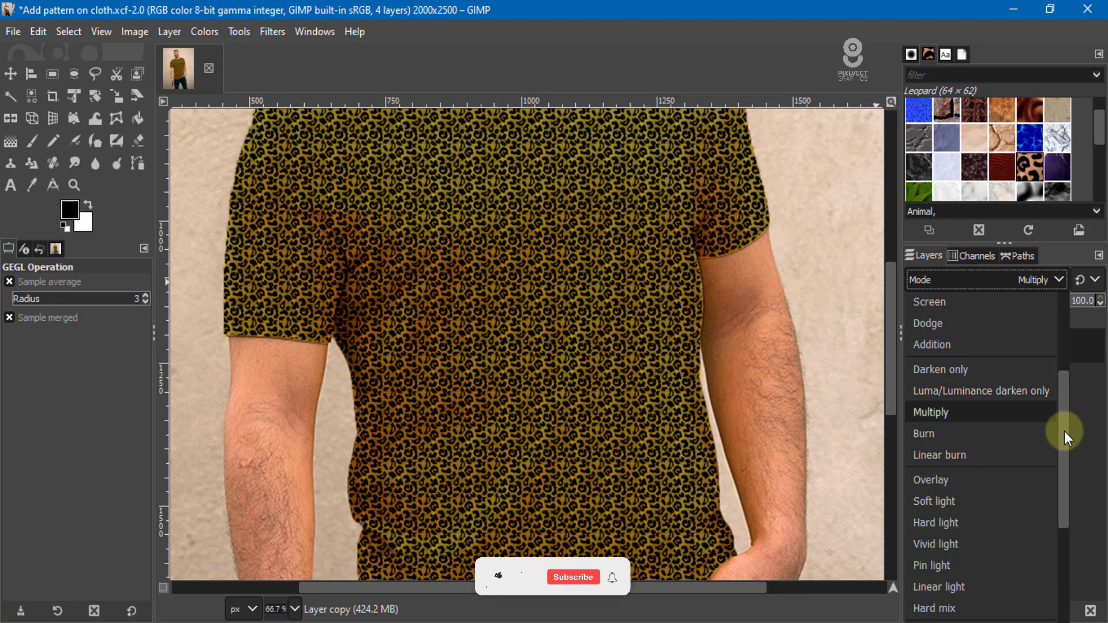
left_click_drag(1064, 430, 1065, 401)
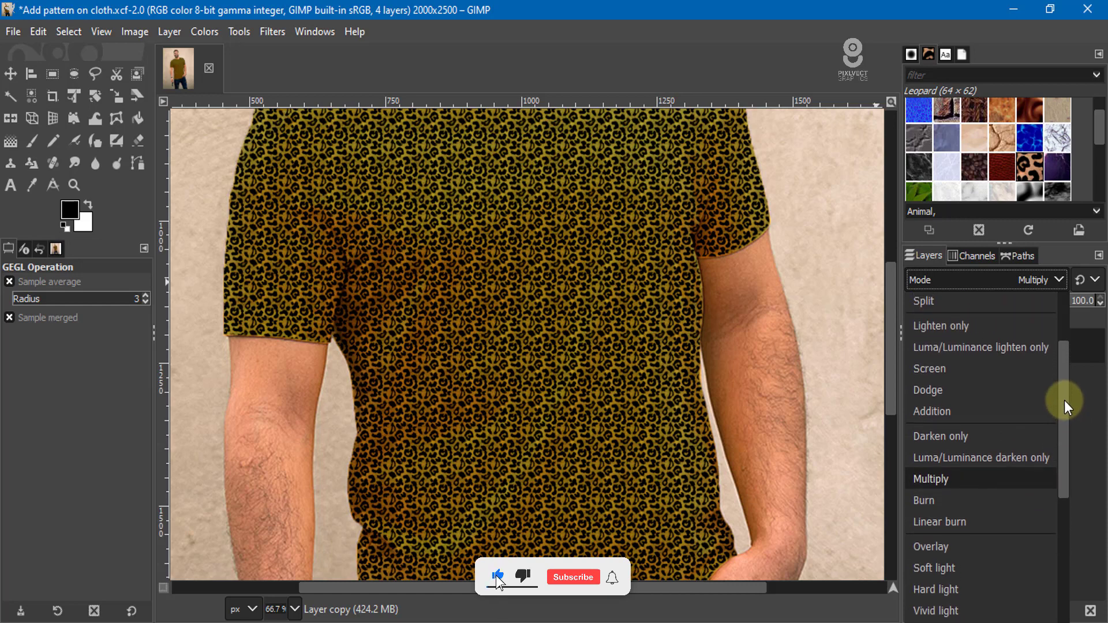
left_click(1026, 372)
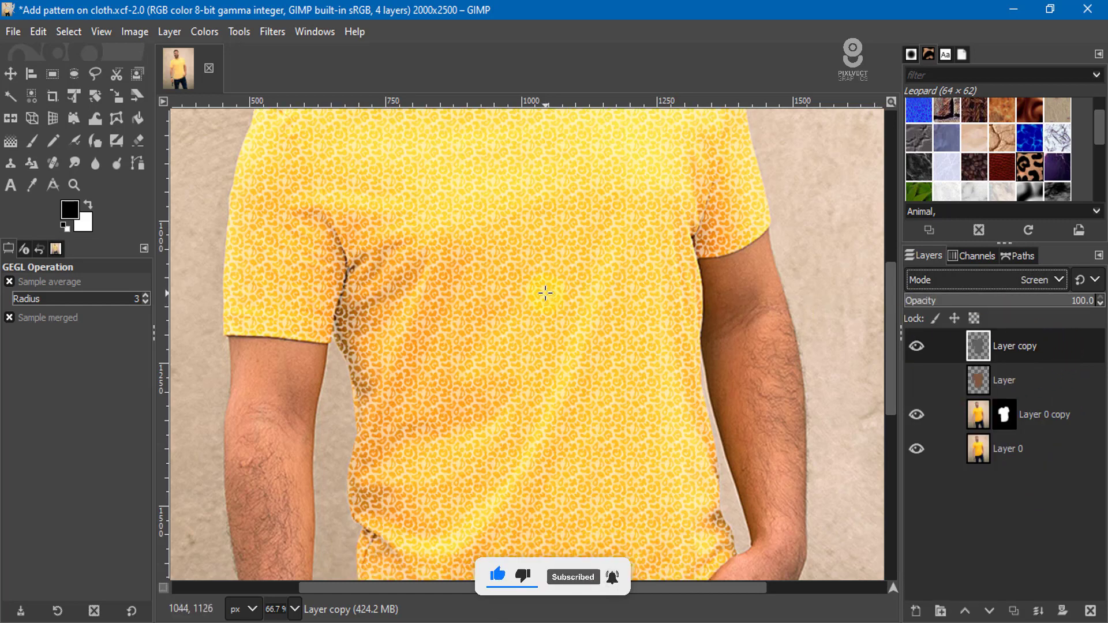
Try Luma/Luminance lighten only and then Lighten only on the pattern layer
scroll(465, 282, "down", 1)
scroll(479, 274, "down", 1)
scroll(486, 273, "up", 2)
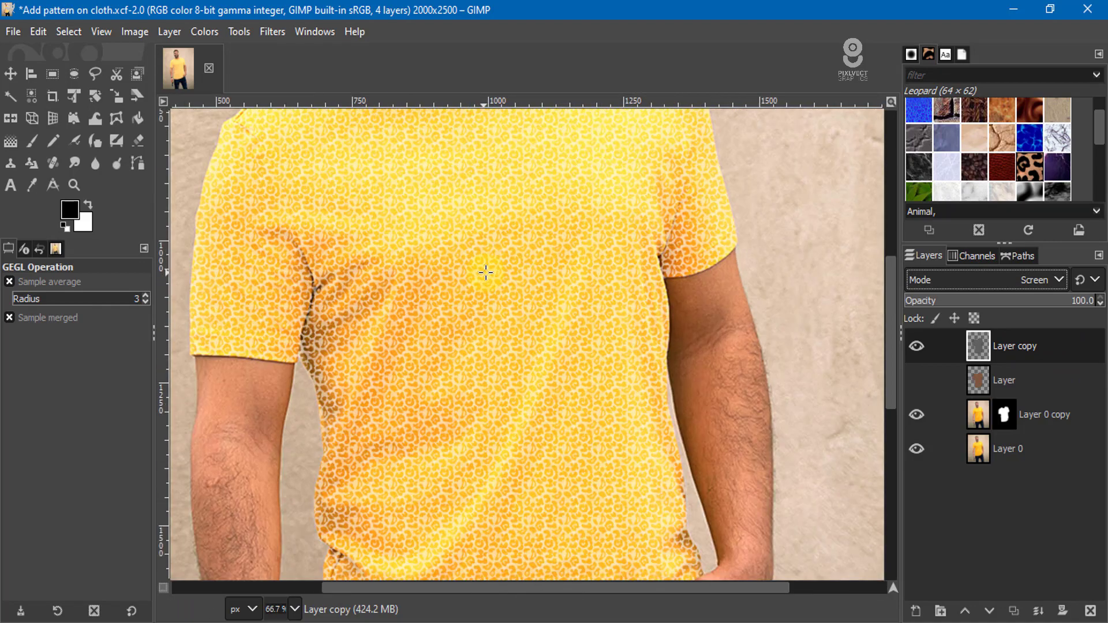
left_click(1060, 278)
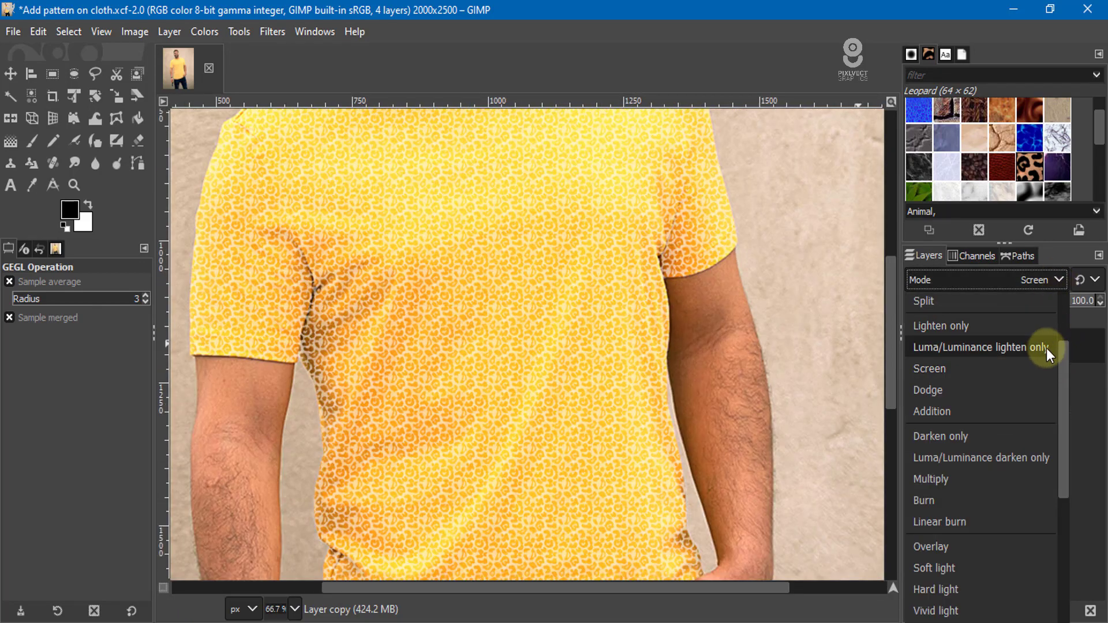
left_click(1044, 348)
left_click(1058, 281)
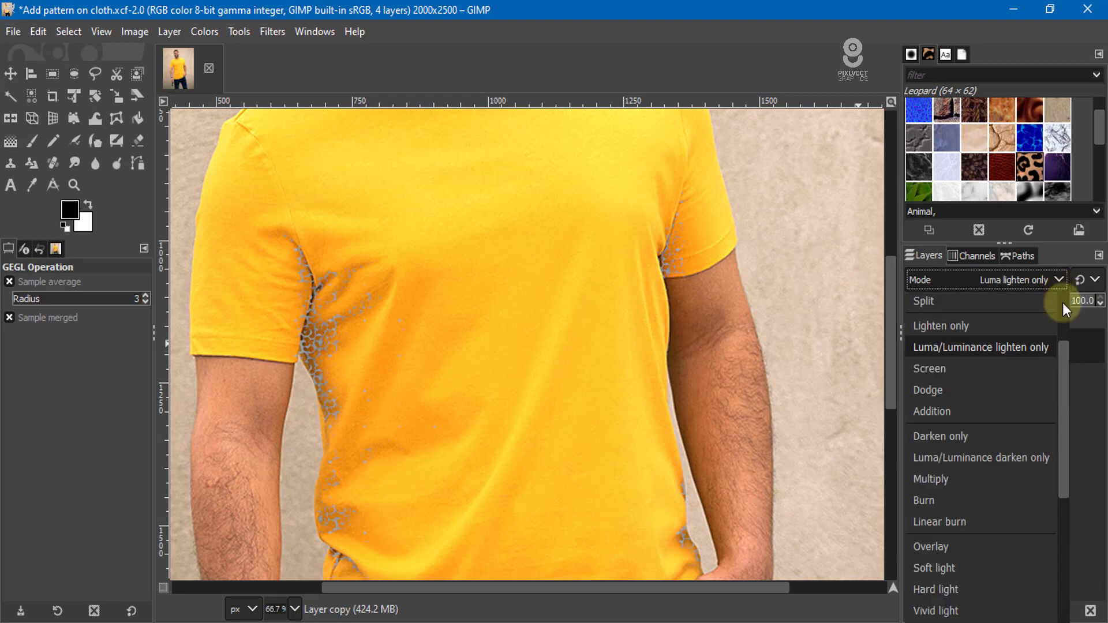
left_click(992, 326)
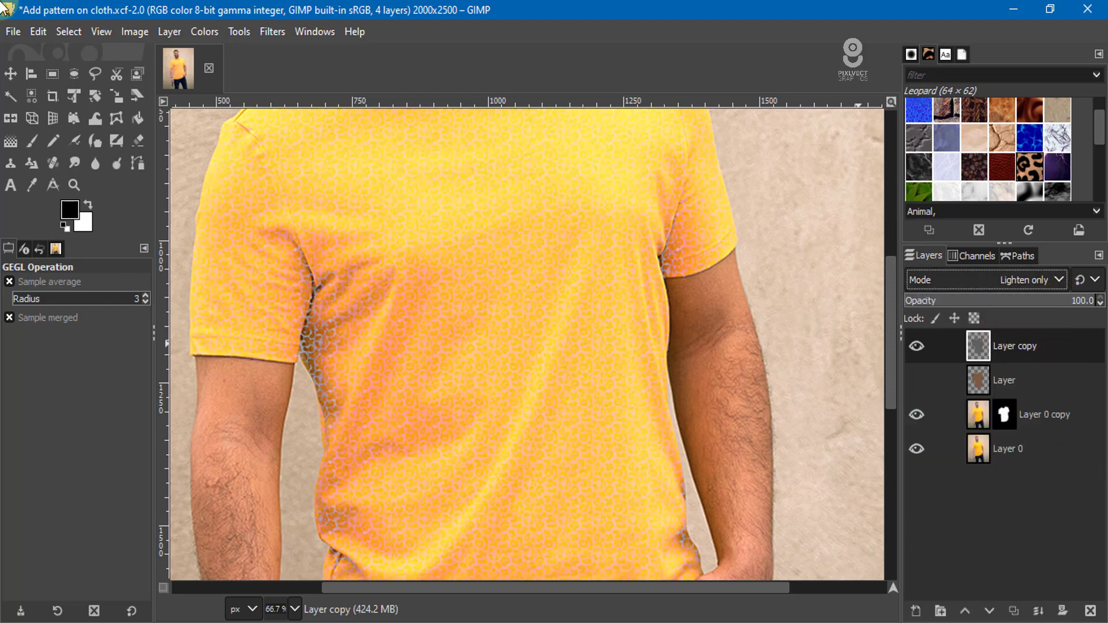
Step through Addition and Darken only, leaving the pattern layer in Burn mode
key("Down")
key("Down")
key("Down")
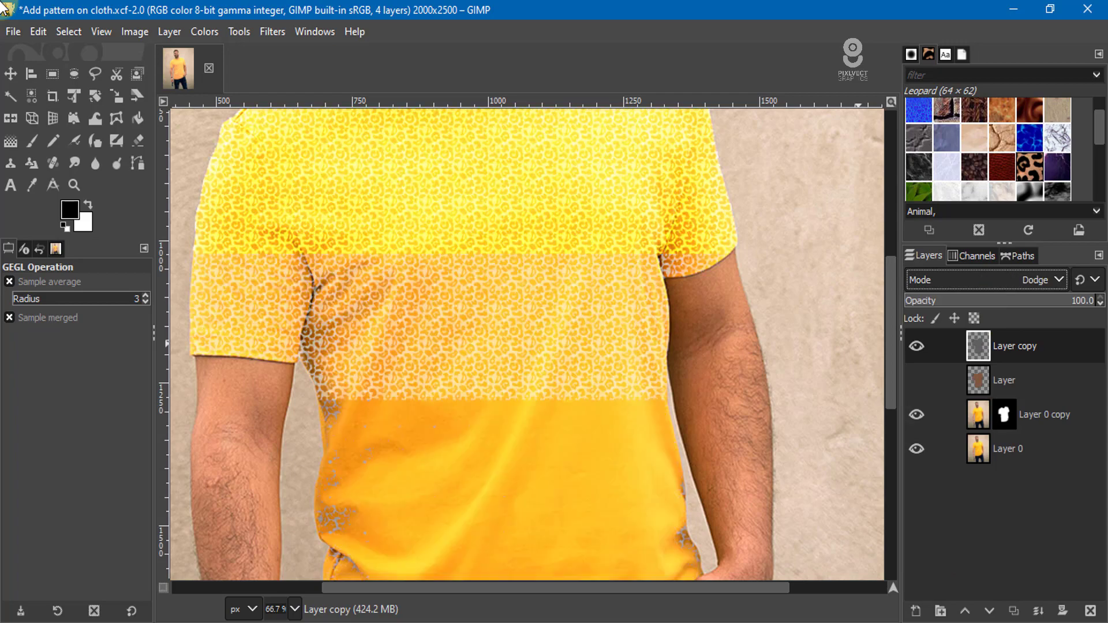
key("Down")
key("Down")
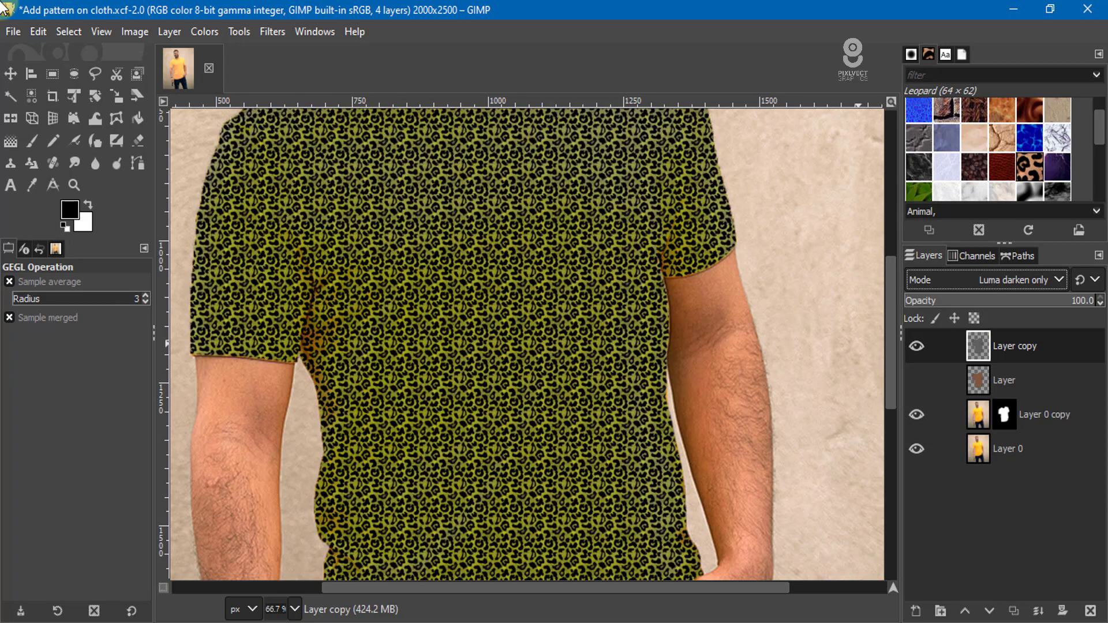
key("Down")
key("Down")
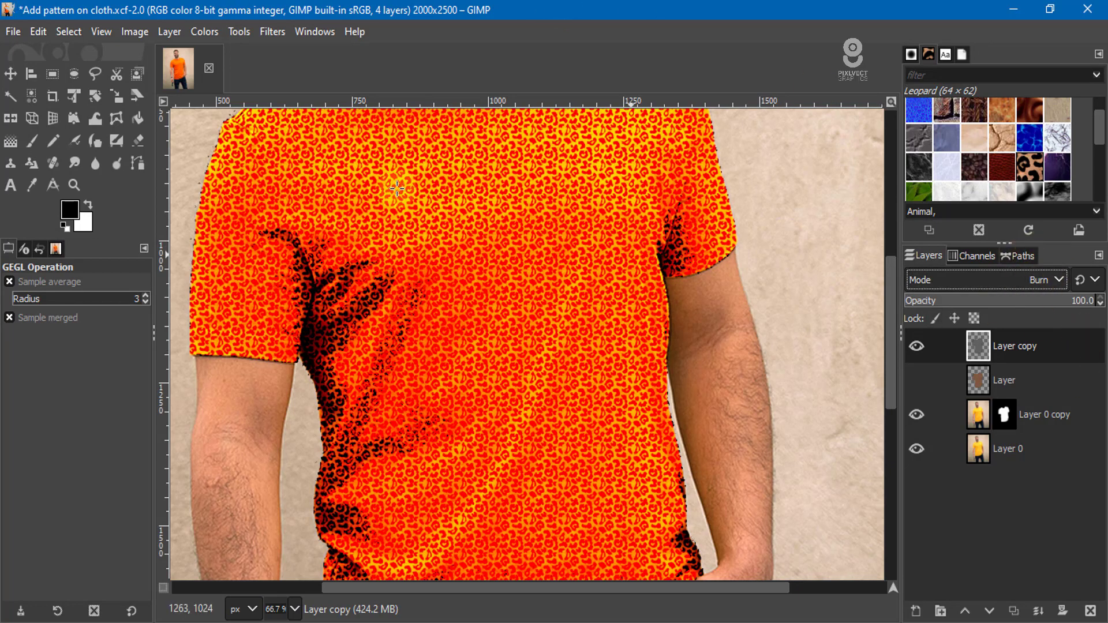
scroll(479, 216, "down", 2)
scroll(480, 216, "up", 2)
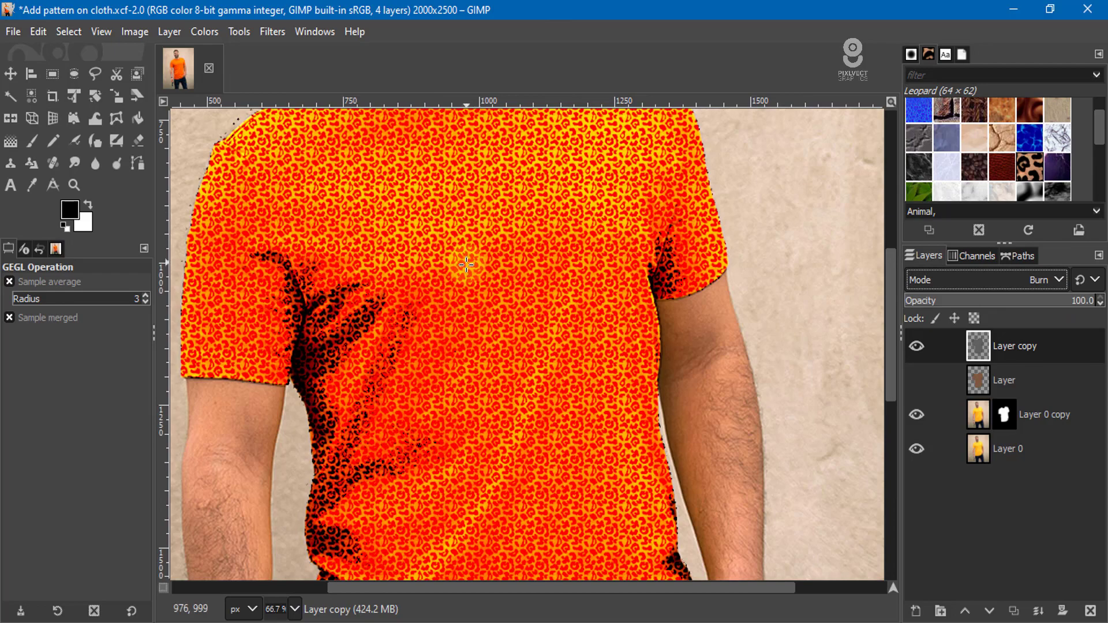
scroll(461, 263, "up", 1)
scroll(474, 277, "up", 1)
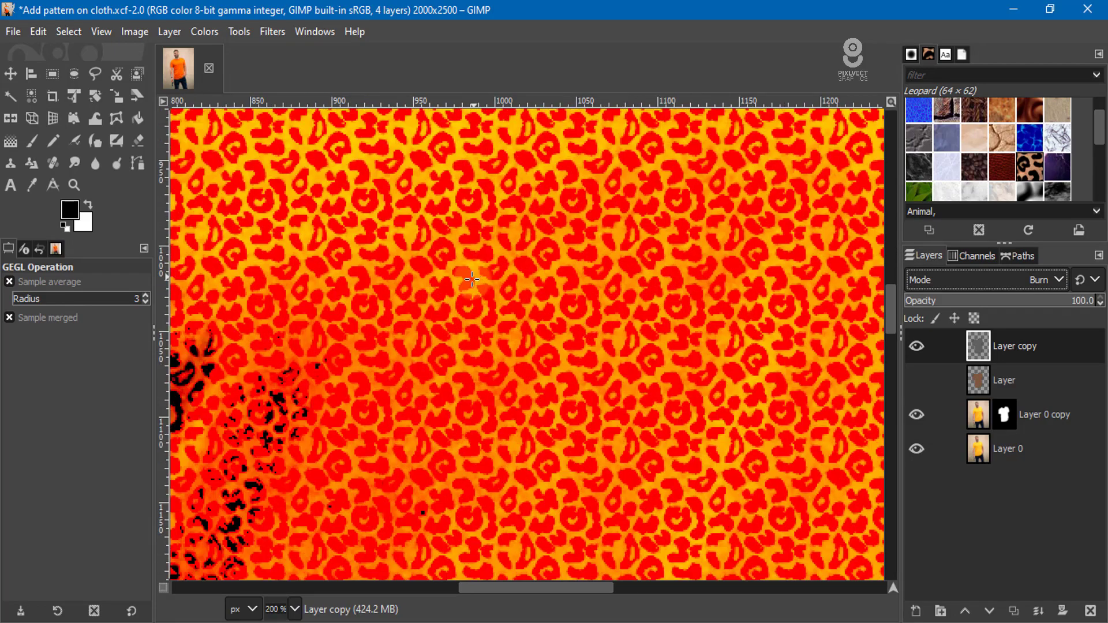
scroll(457, 287, "down", 2)
scroll(457, 290, "down", 1)
scroll(457, 290, "down", 1)
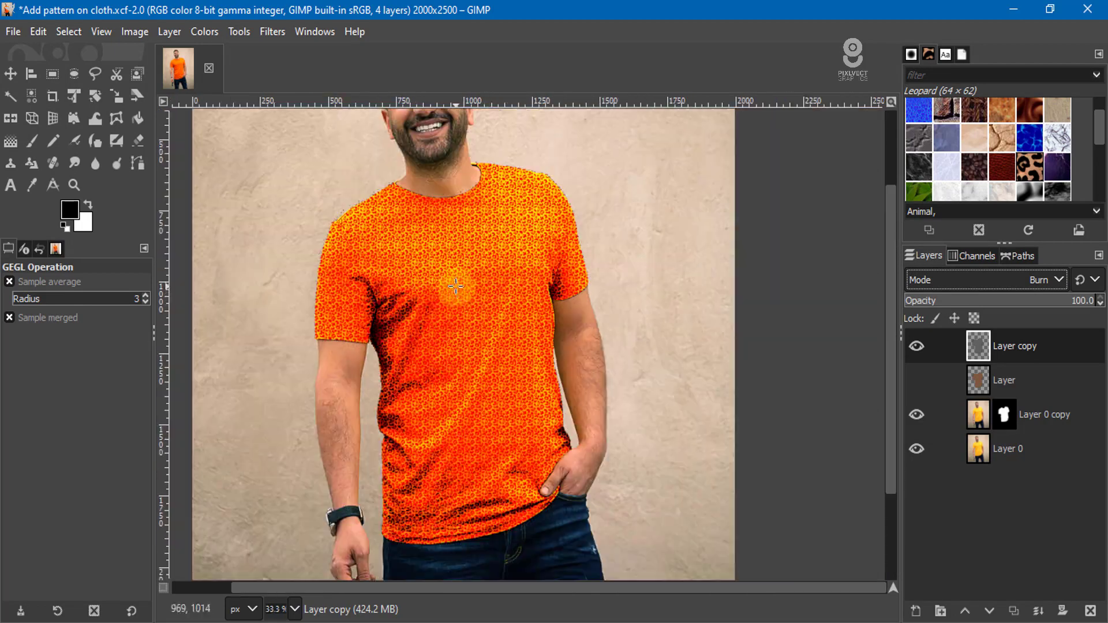
scroll(454, 285, "up", 1)
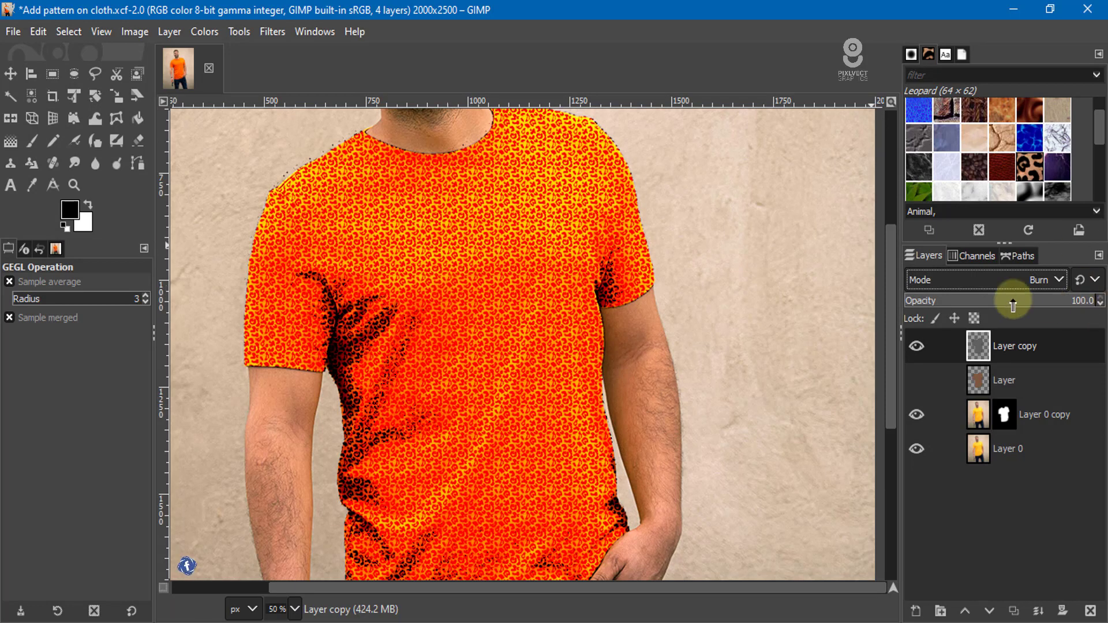
Use Alpha to Selection on Layer copy to select the shirt, then zoom out to 33.3%
right_click(973, 346)
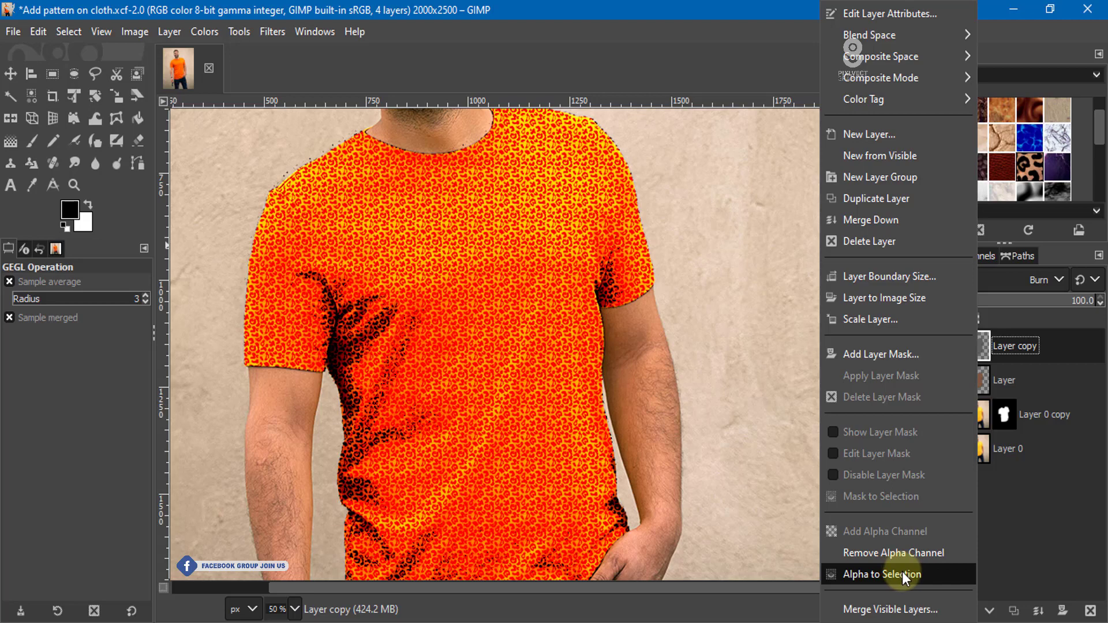
left_click(902, 571)
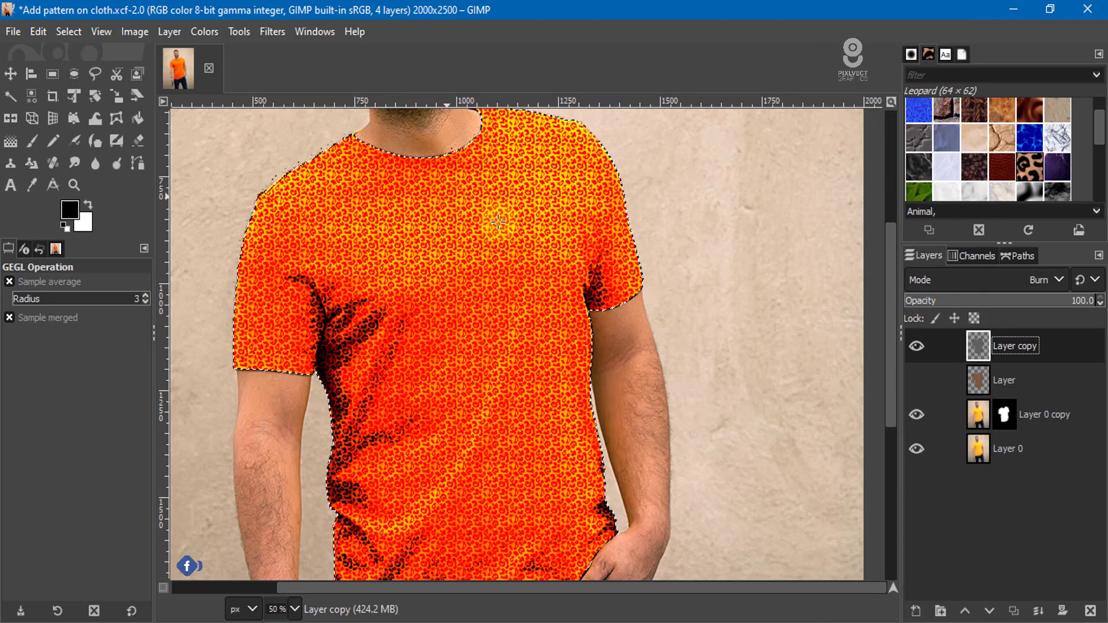
key("minus")
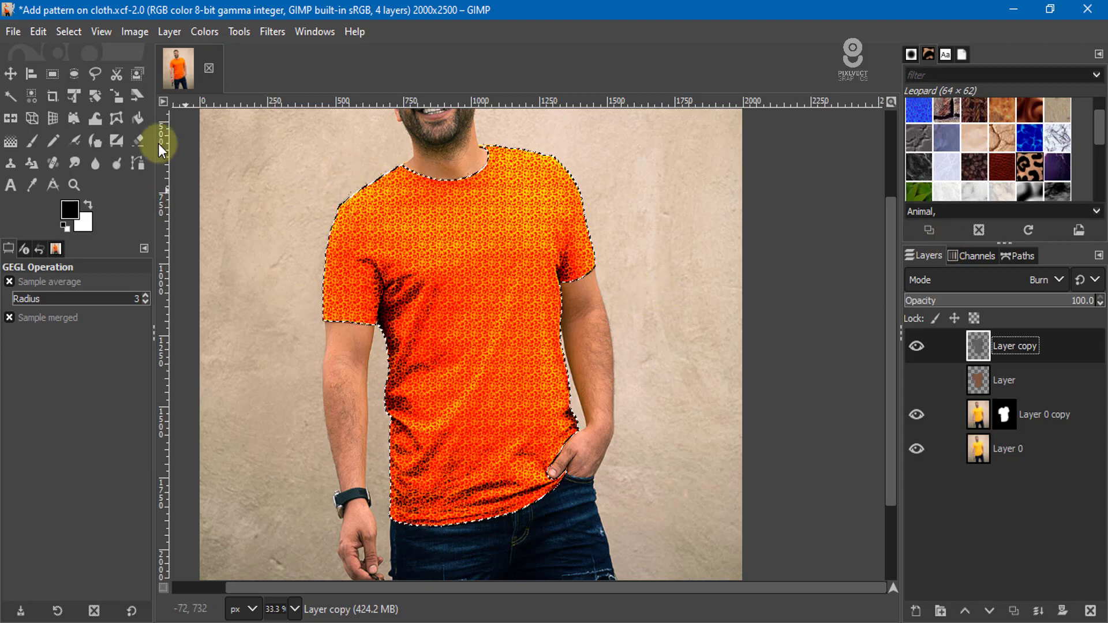
Pick a dark purple foreground colour and fill the shirt selection on the pattern copy with it
left_click(73, 212)
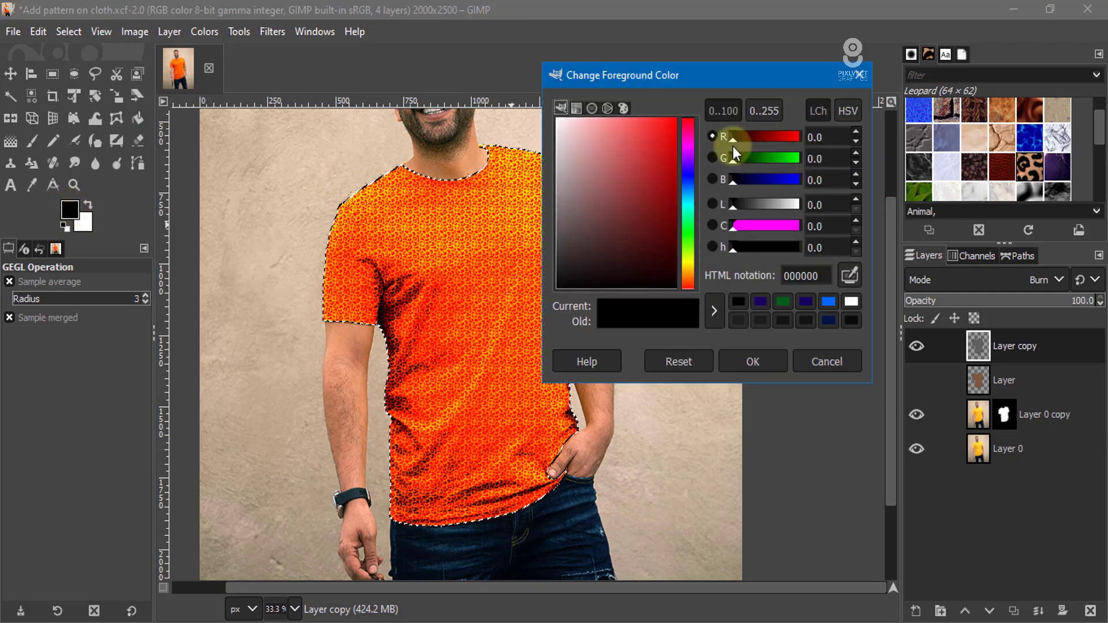
mouse_move(686, 183)
left_mouse_down()
mouse_move(691, 162)
mouse_move(683, 224)
left_mouse_up()
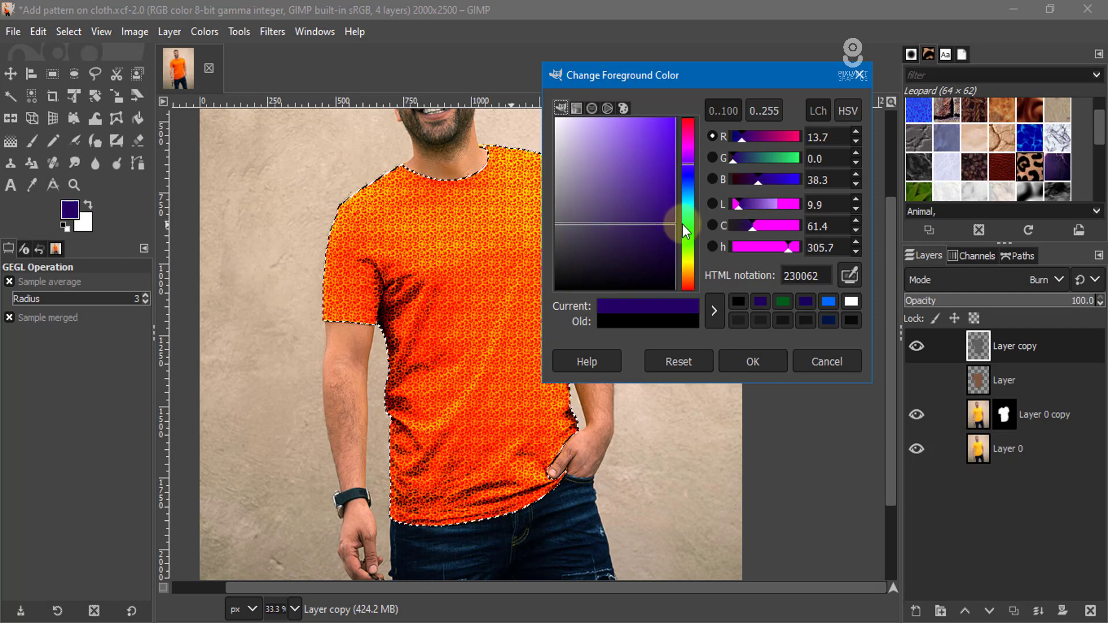
left_click_drag(691, 167, 691, 164)
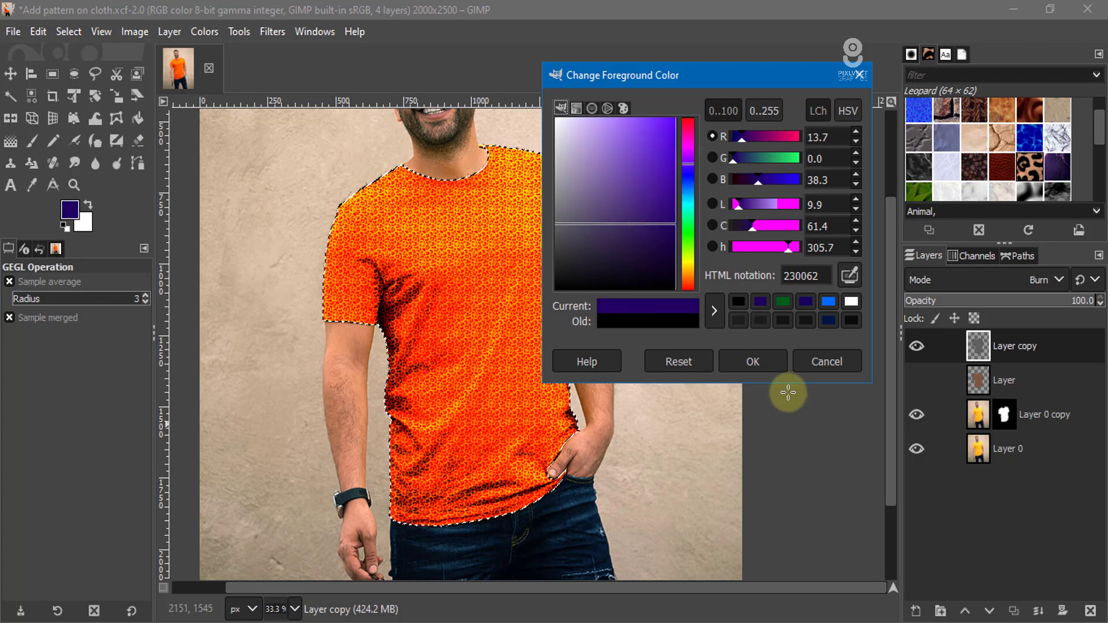
left_click(745, 364)
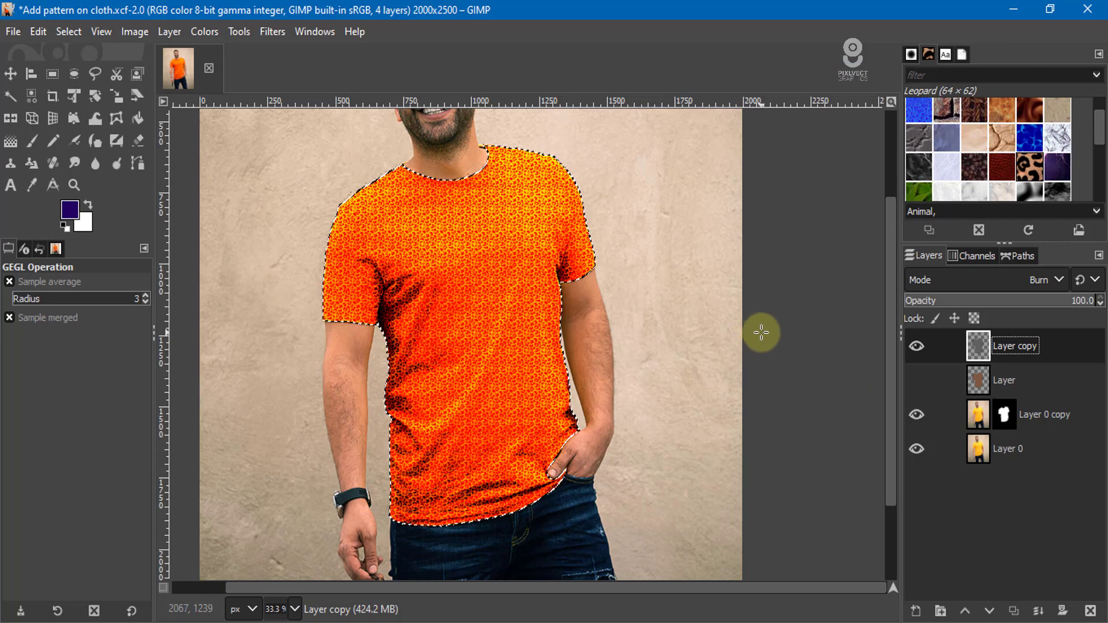
key("ctrl+comma")
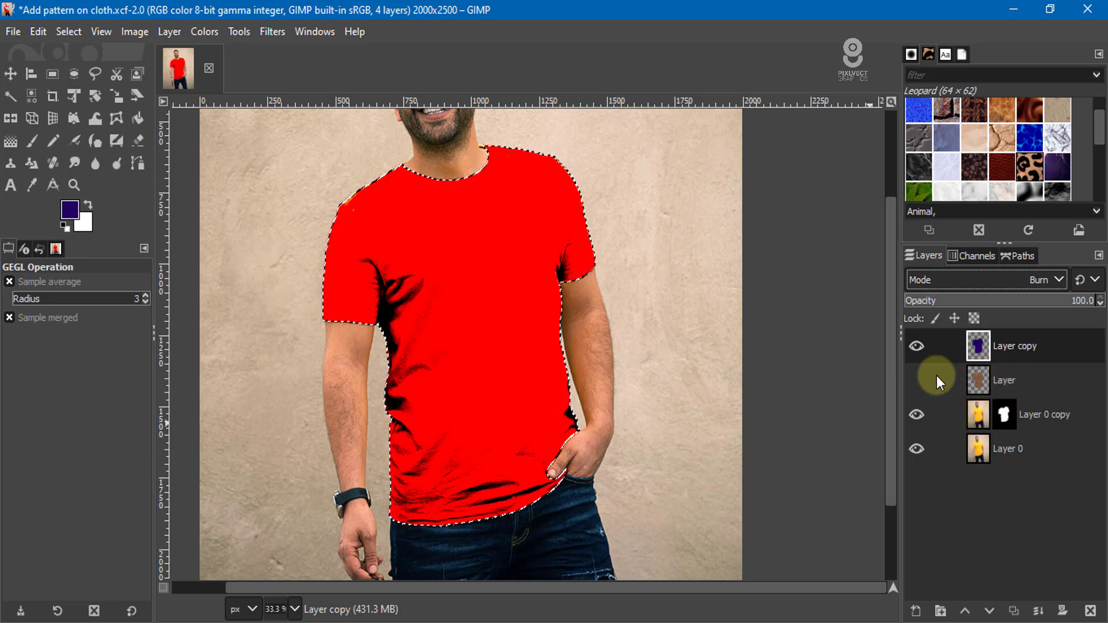
Show 'Layer' and set Layer copy to Luma/Luminance lighten only, checking it at 100% zoom
left_click(915, 382)
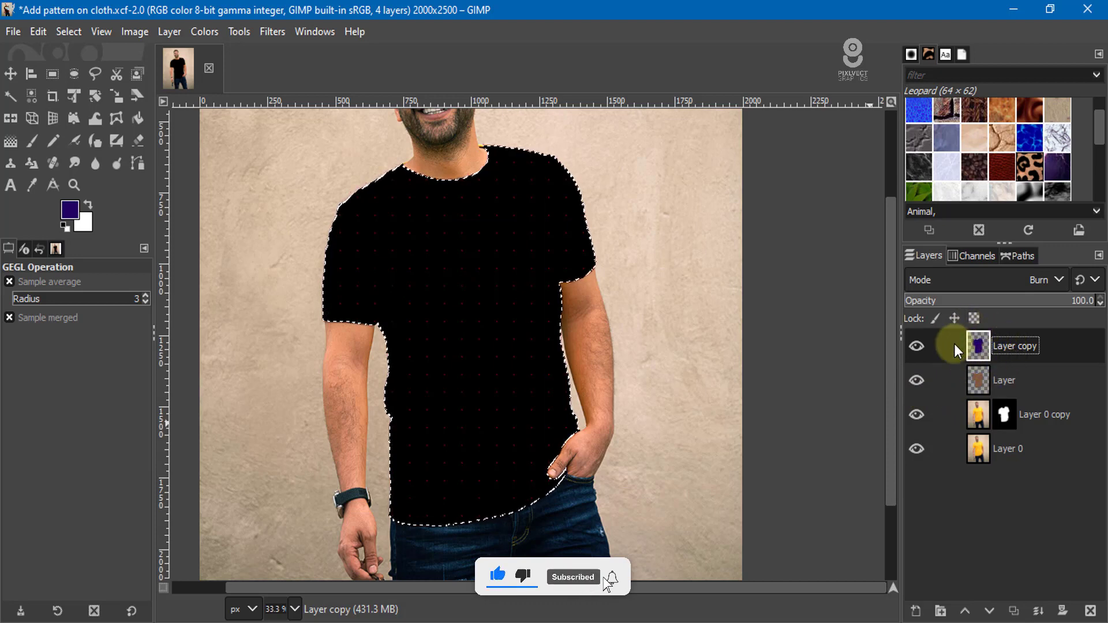
left_click(1061, 279)
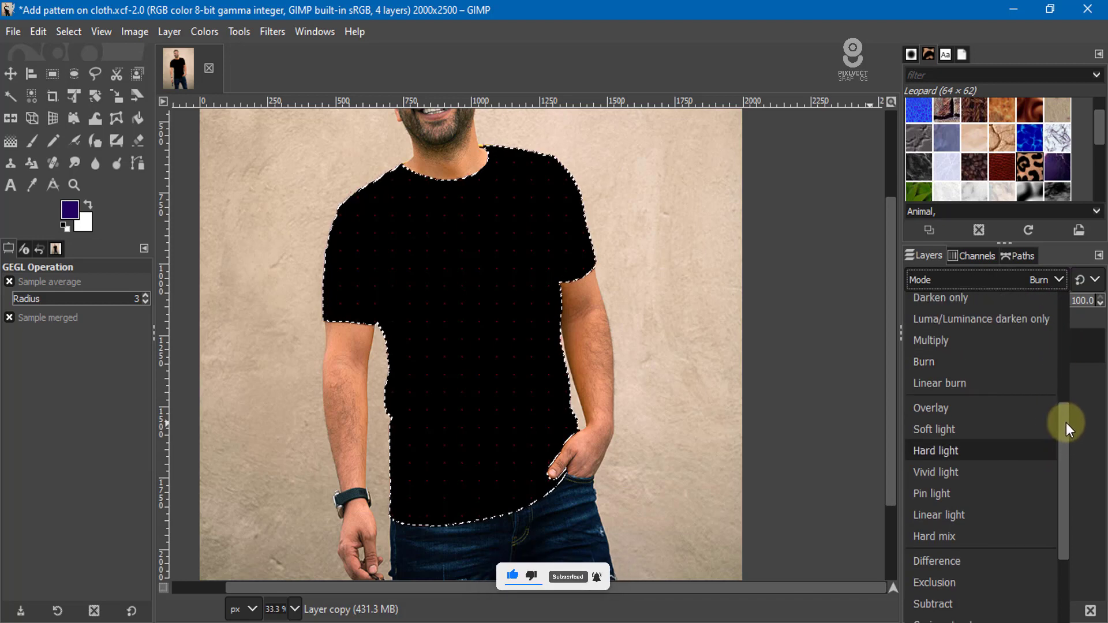
scroll(1065, 422, "up", 1)
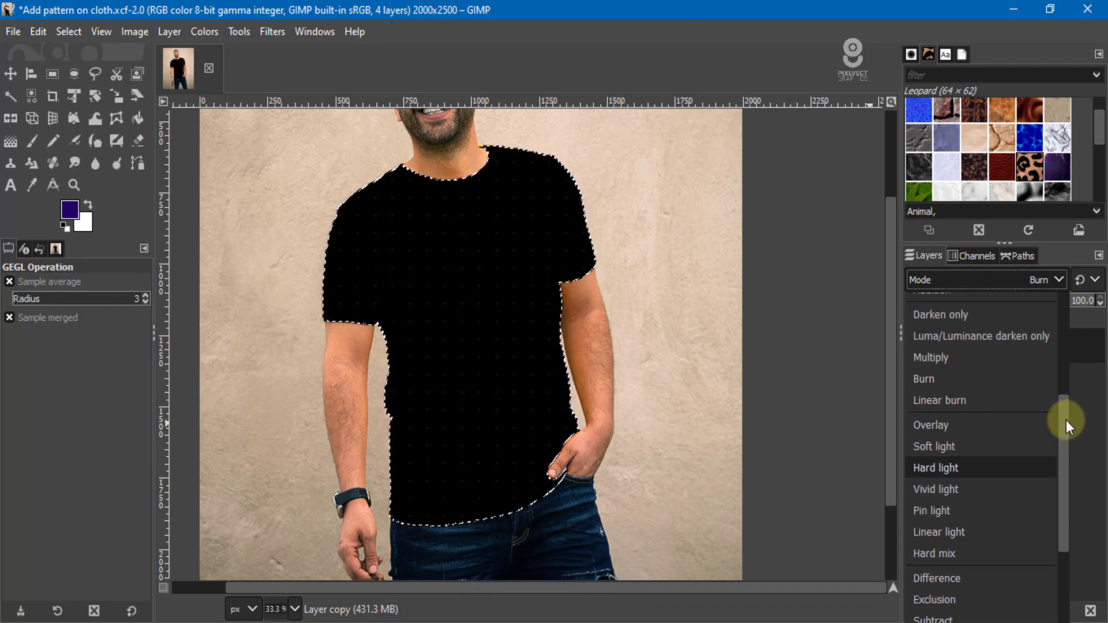
scroll(1066, 417, "up", 1)
scroll(1065, 414, "up", 7)
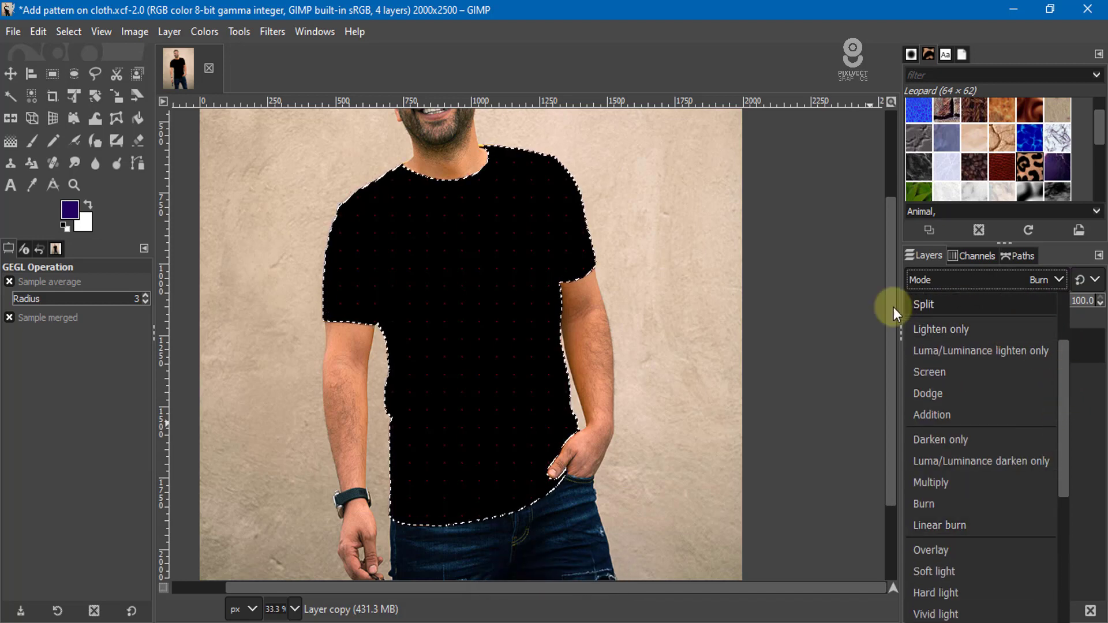
left_click(1023, 352)
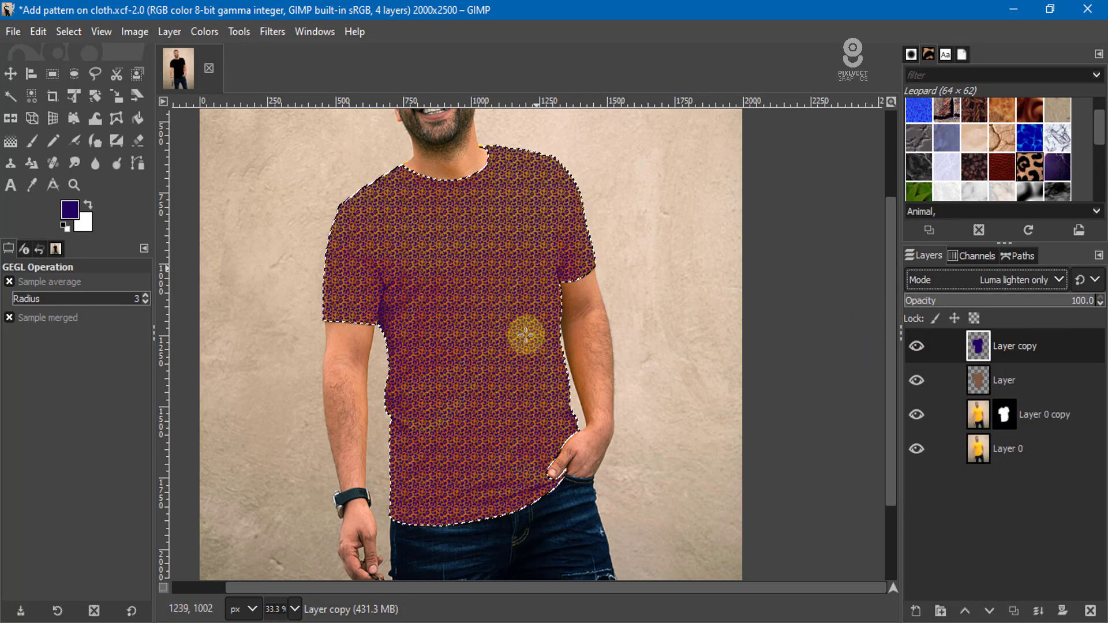
key("1")
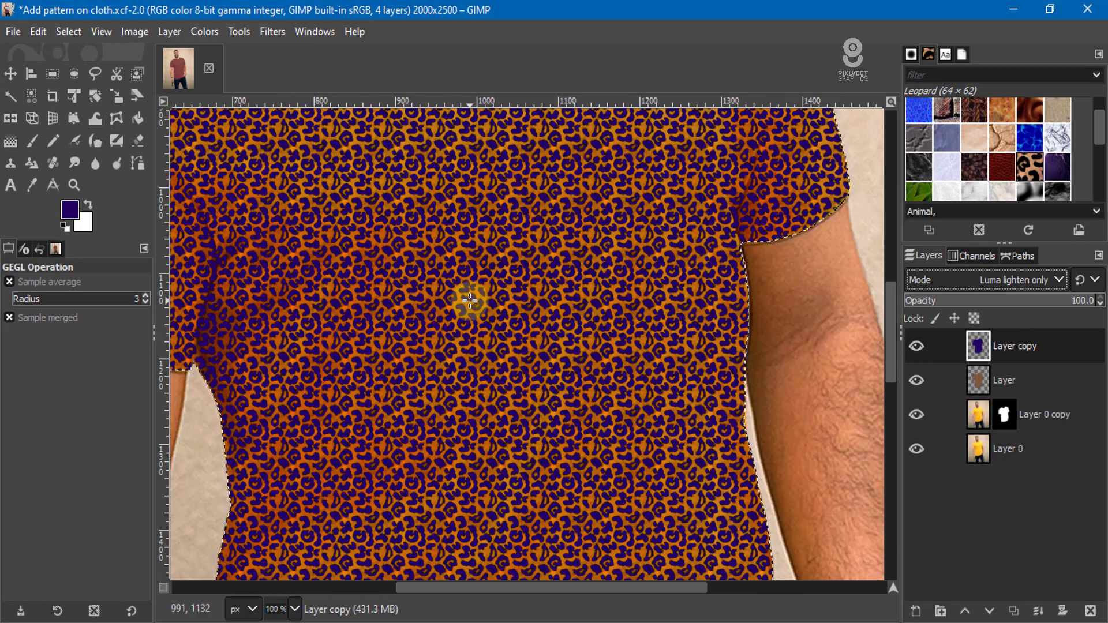
key("shift+2")
Select the 'Layer' pattern layer and try Screen, then Luma/Luminance darken only
left_click(981, 376)
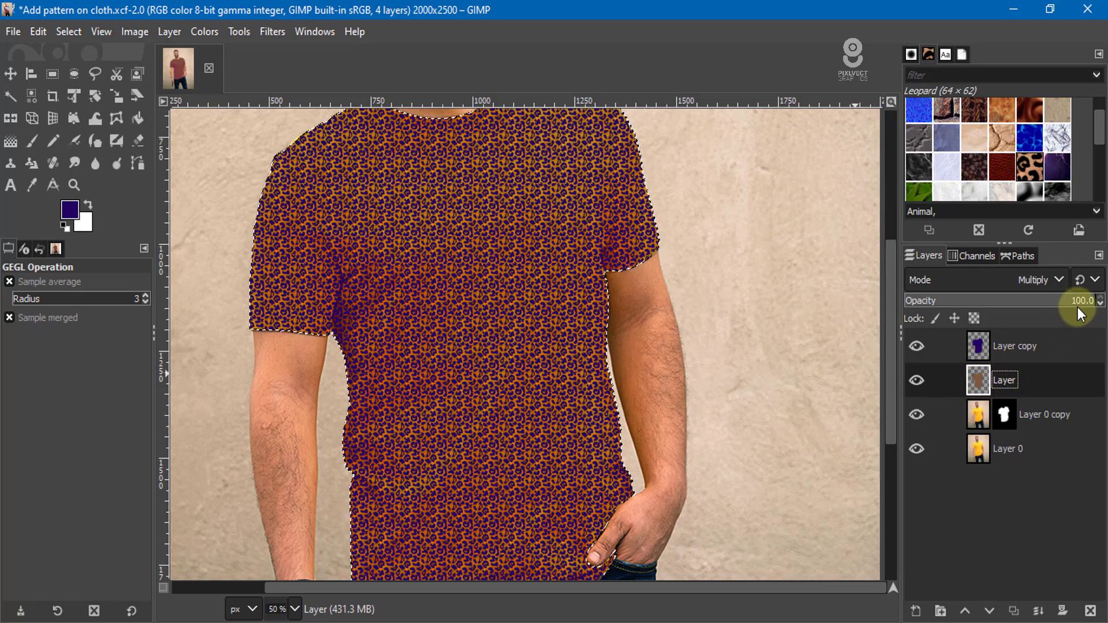
left_click(1059, 280)
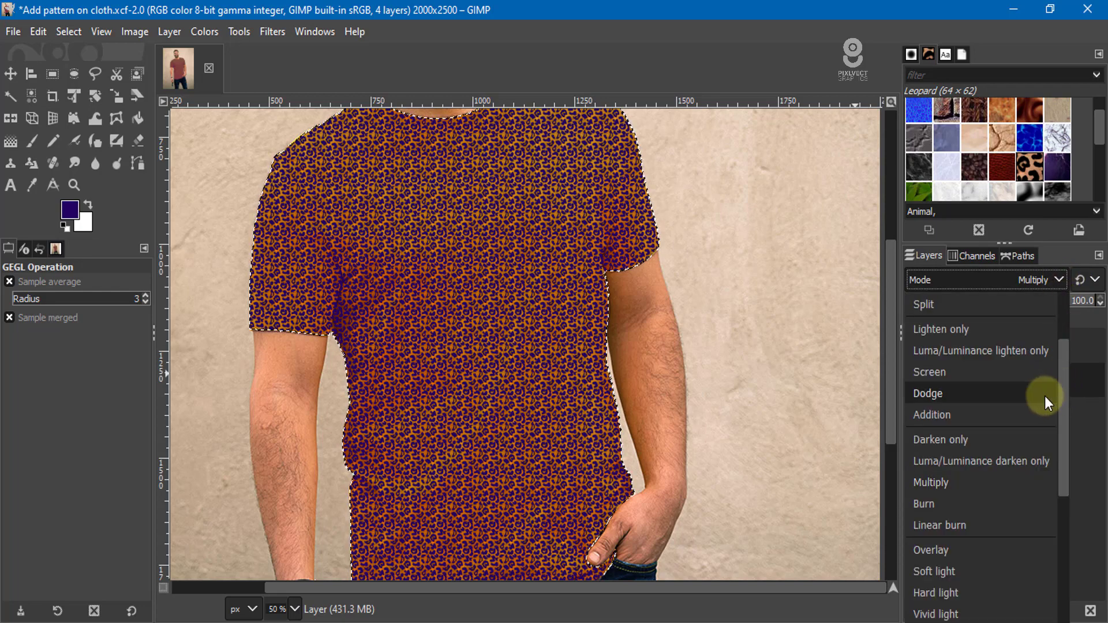
left_click(1023, 376)
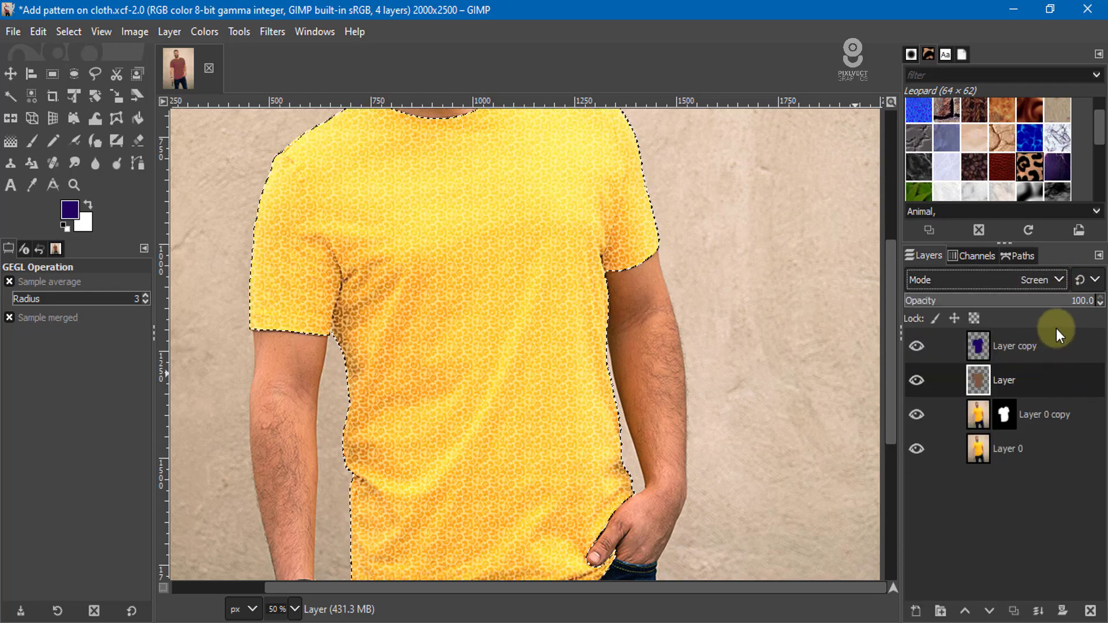
left_click(1058, 280)
scroll(1065, 373, "down", 2)
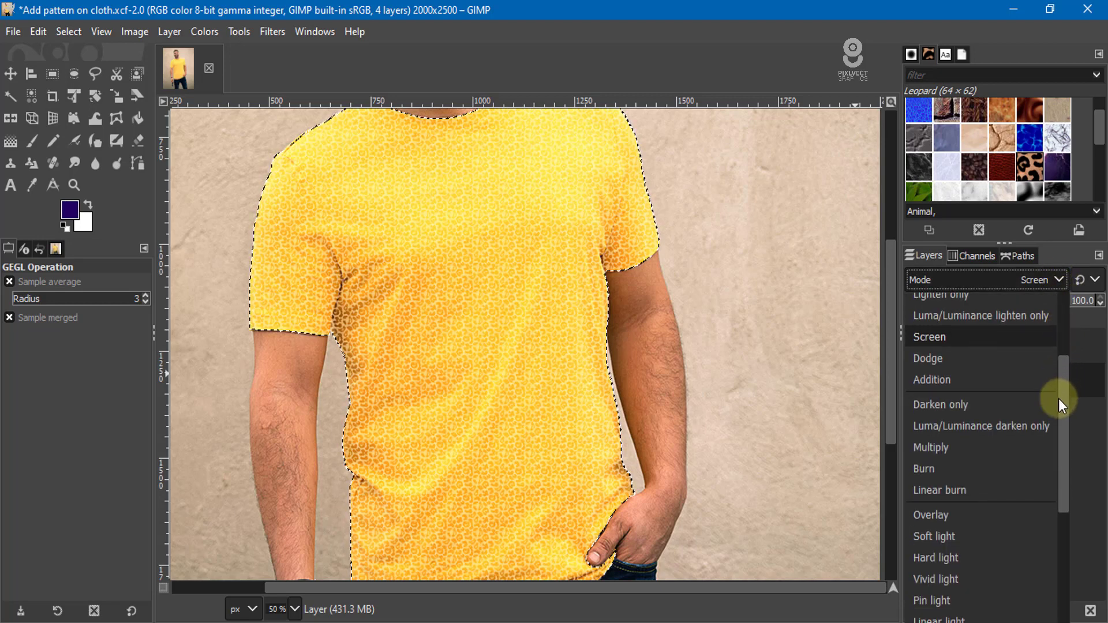
left_click(1042, 418)
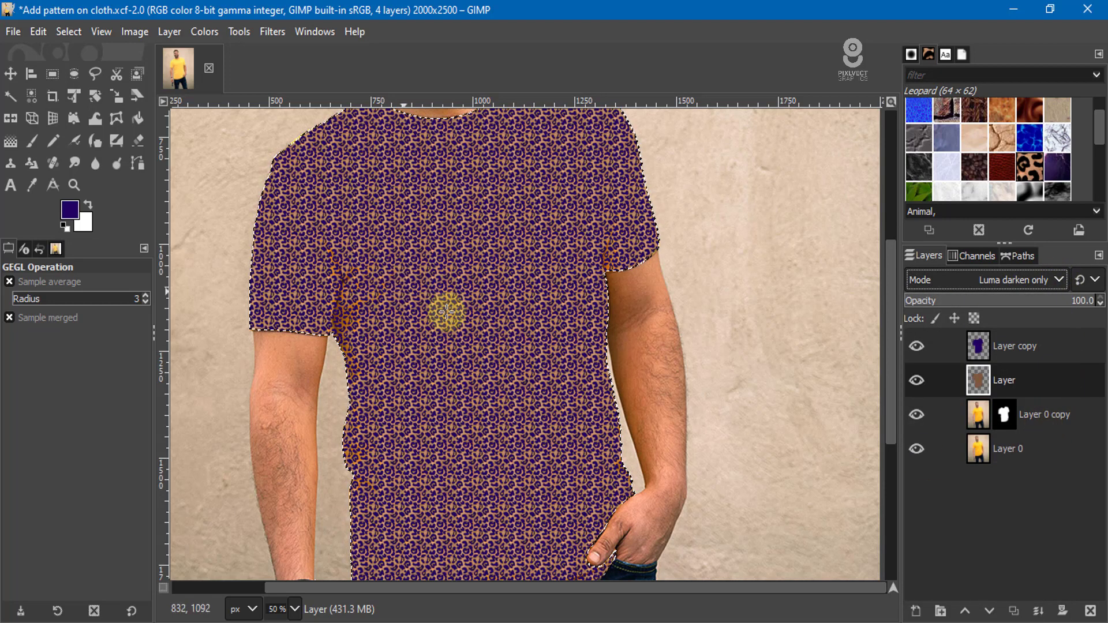
Set the 'Layer' pattern layer's blend mode to Burn
left_click(1059, 279)
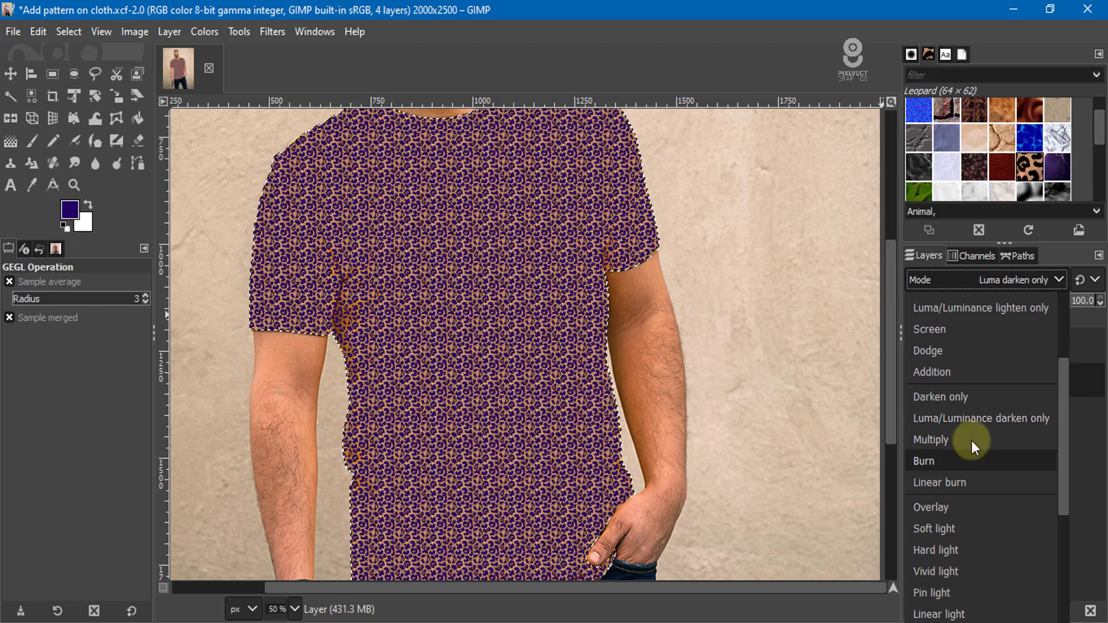
left_click(948, 462)
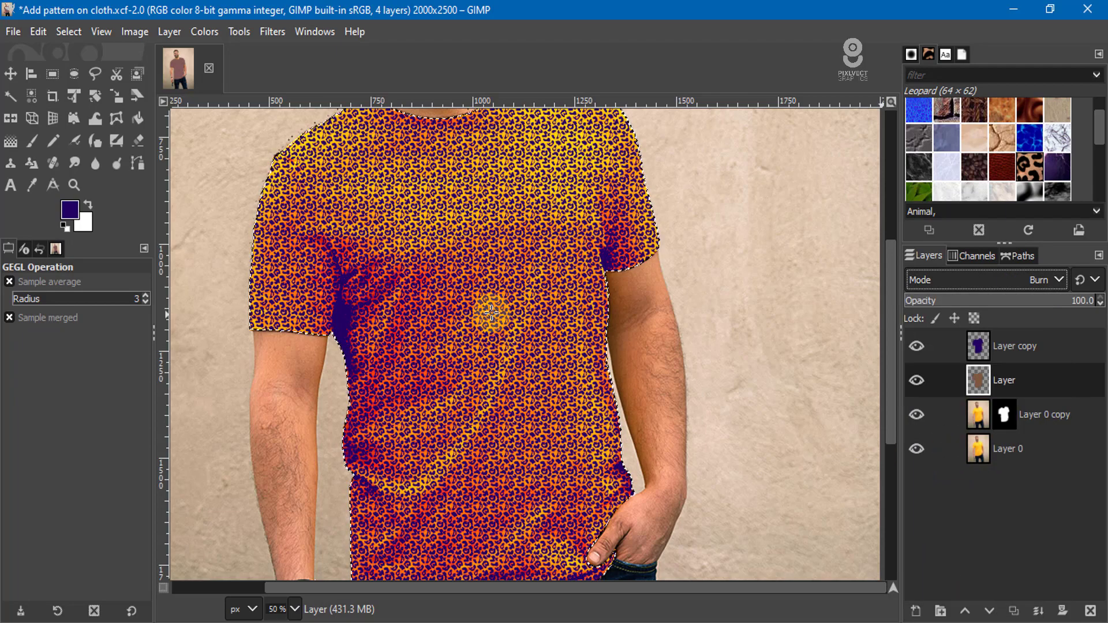
scroll(479, 315, "down", 1)
scroll(444, 260, "down", 1)
scroll(449, 217, "up", 2)
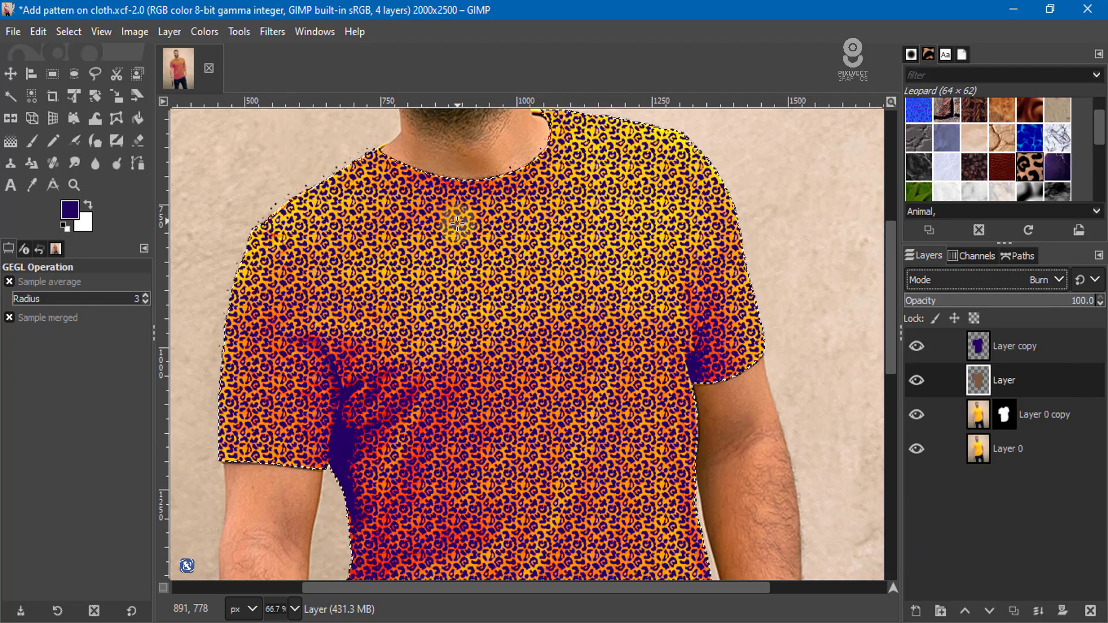
scroll(445, 218, "down", 2)
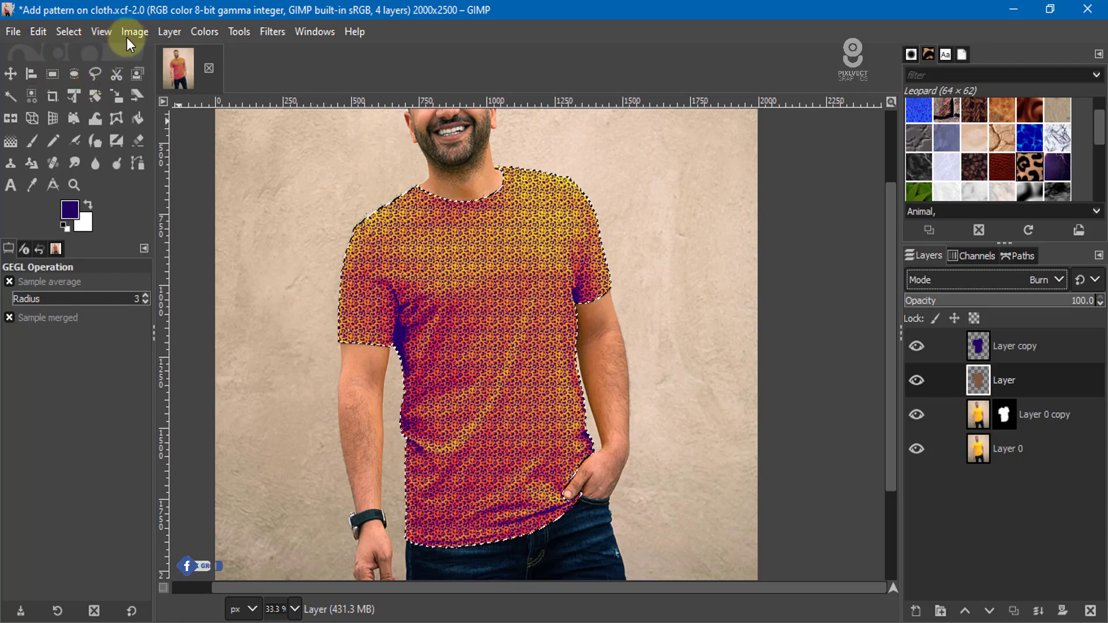
Clear the selection with Select > None and zoom in to inspect the shirt edges
left_click(69, 31)
left_click(75, 75)
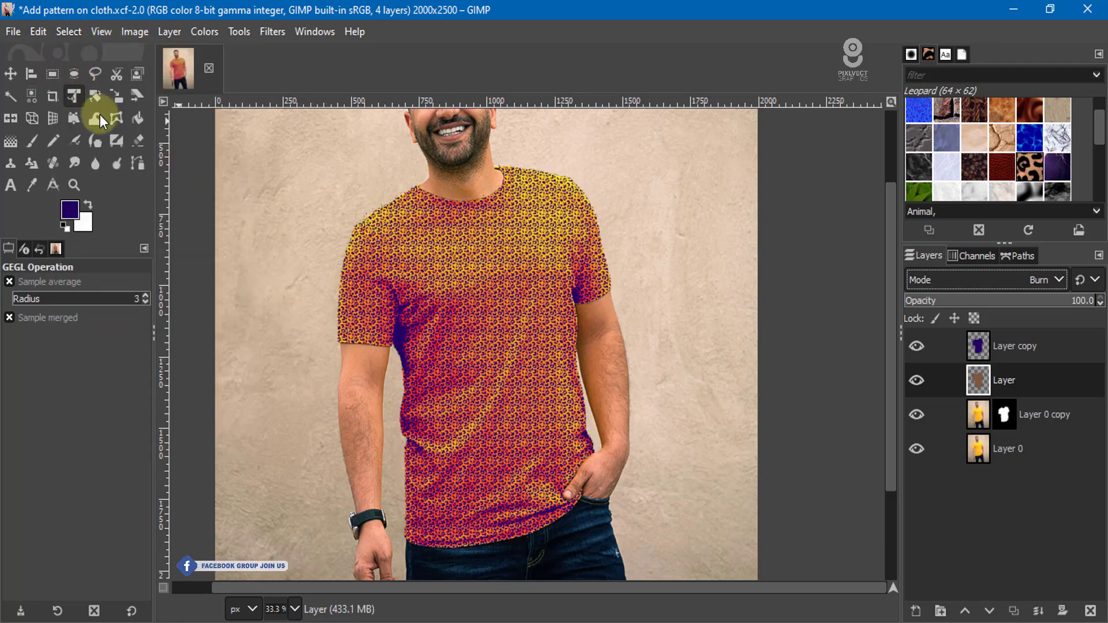
scroll(415, 263, "up", 1)
scroll(415, 262, "up", 2)
scroll(415, 263, "down", 2)
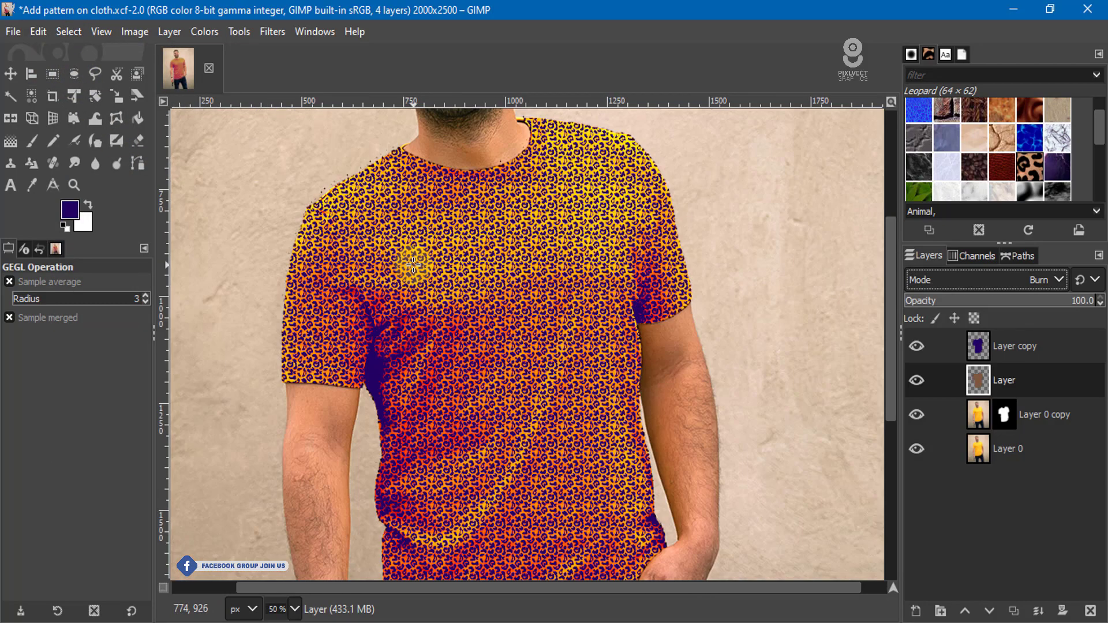
scroll(335, 159, "up", 2)
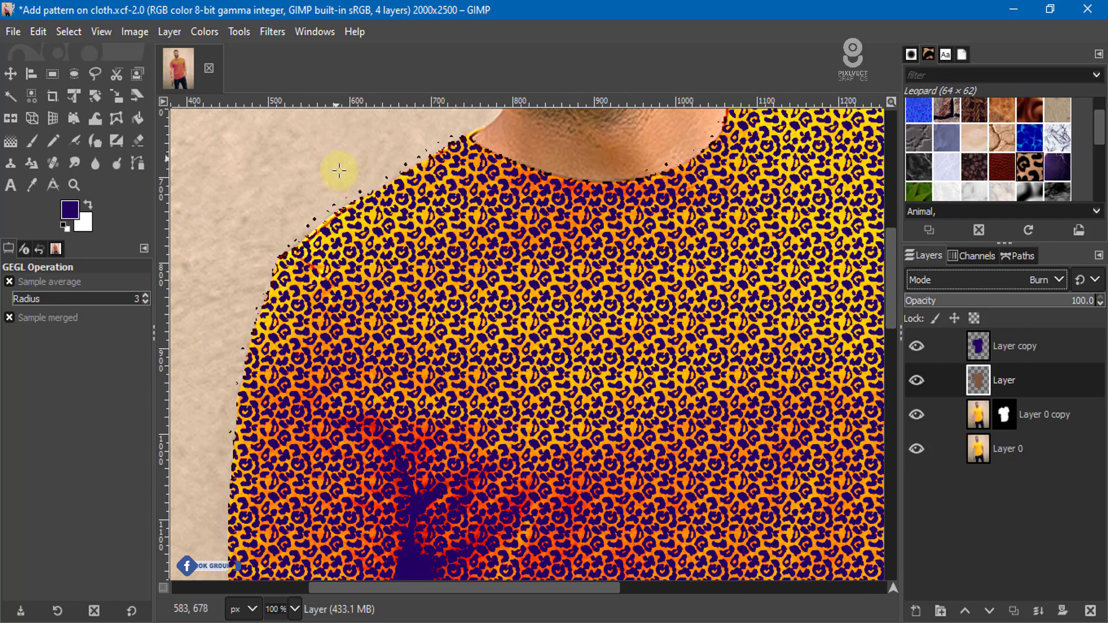
scroll(337, 168, "up", 1)
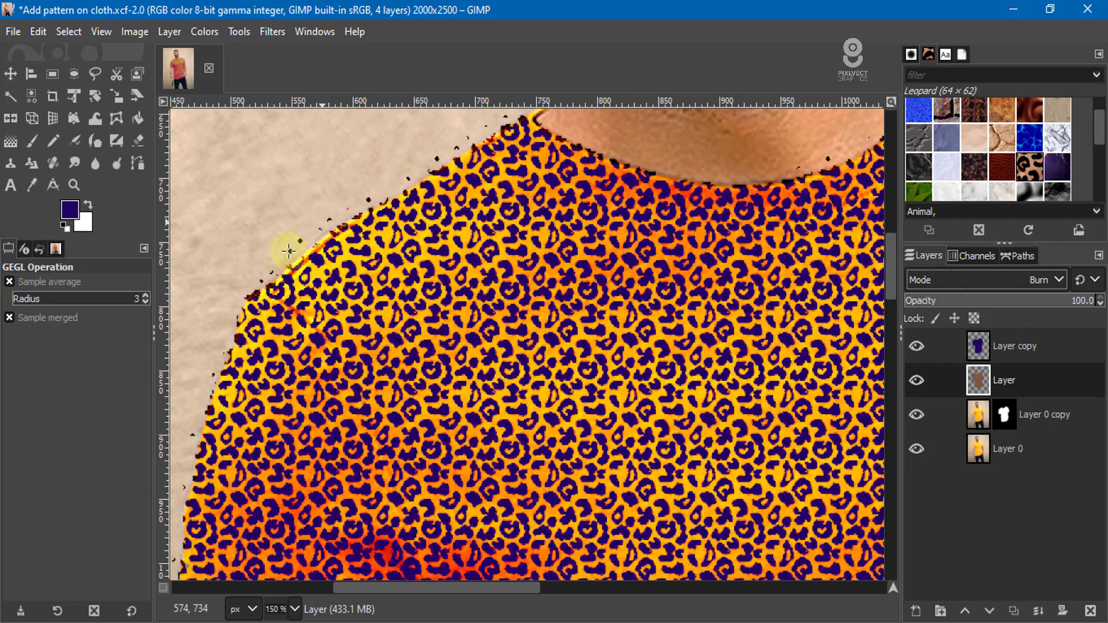
scroll(328, 247, "down", 2)
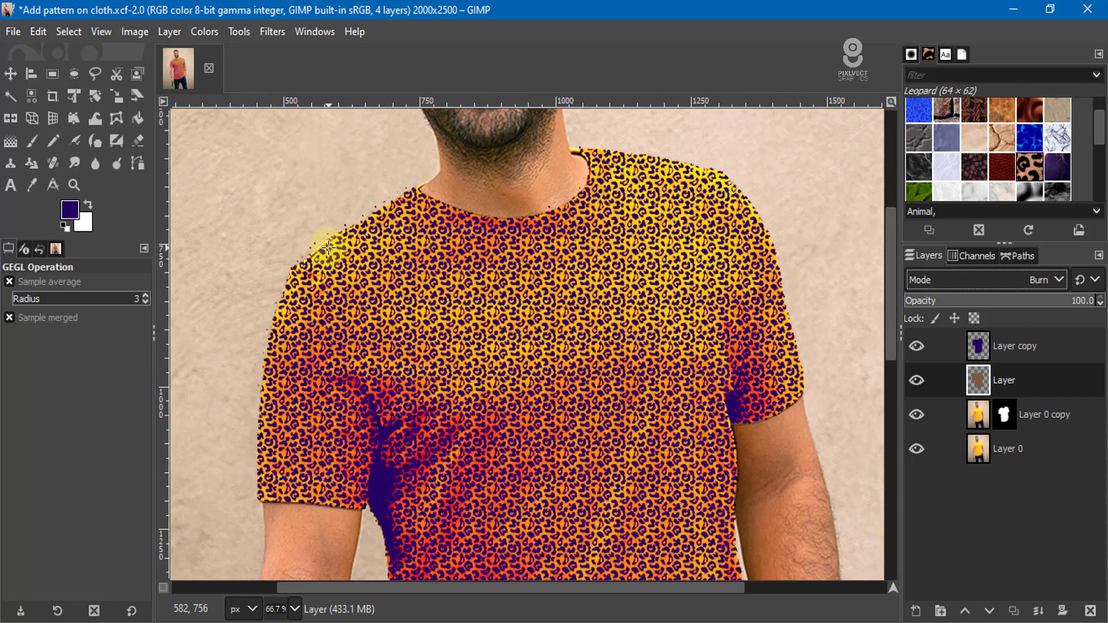
Toggle the 'Layer' pattern off and on to compare, then start a layer mask for it
left_click(912, 380)
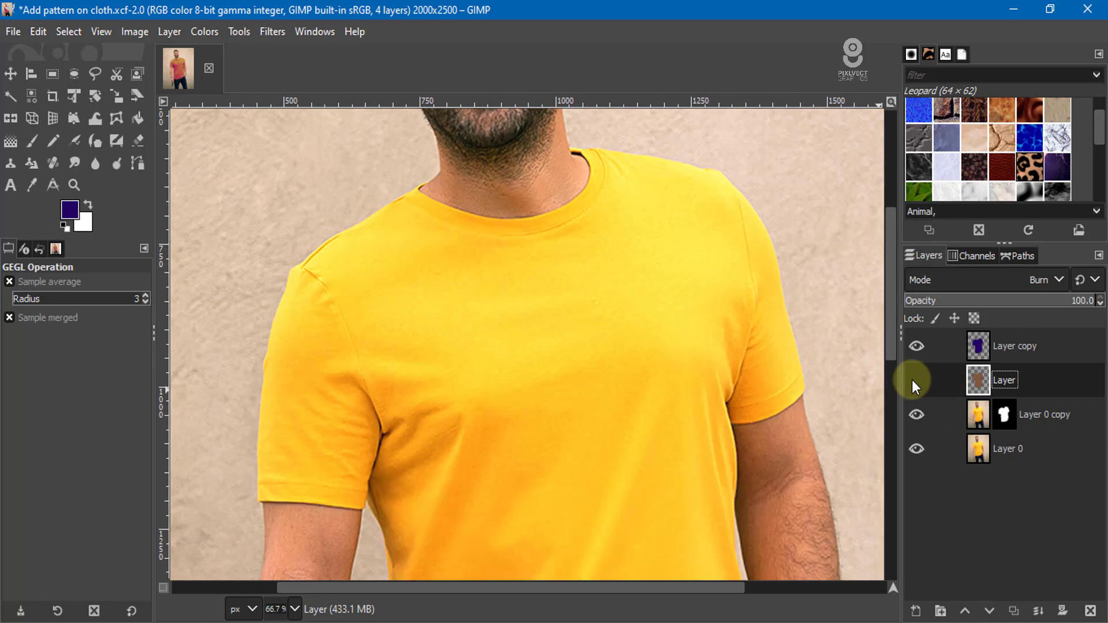
left_click(912, 379)
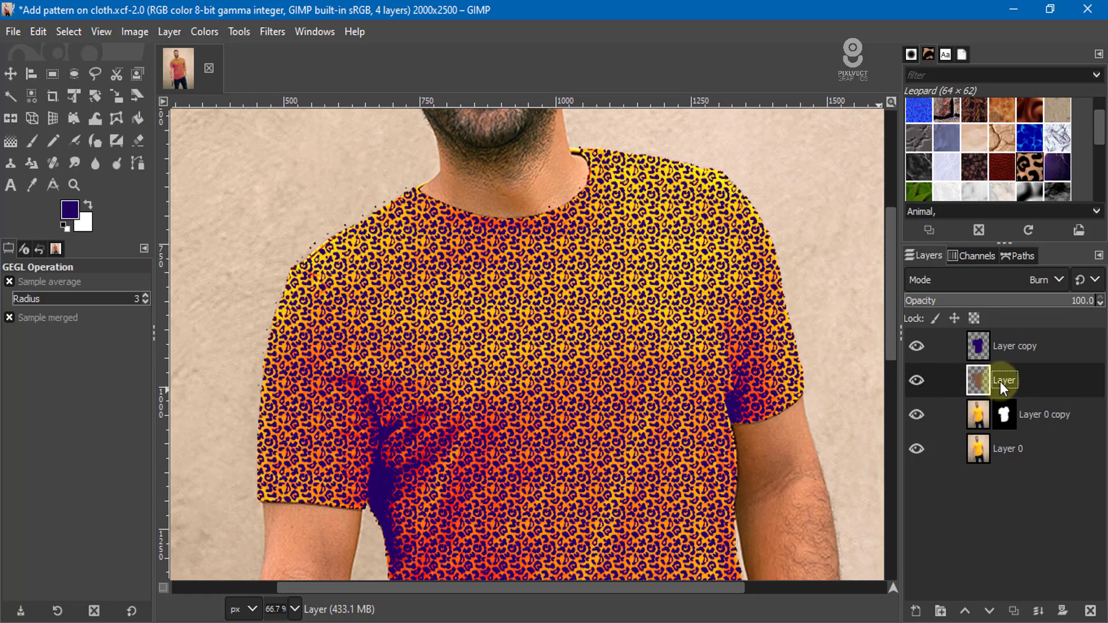
left_click(1063, 611)
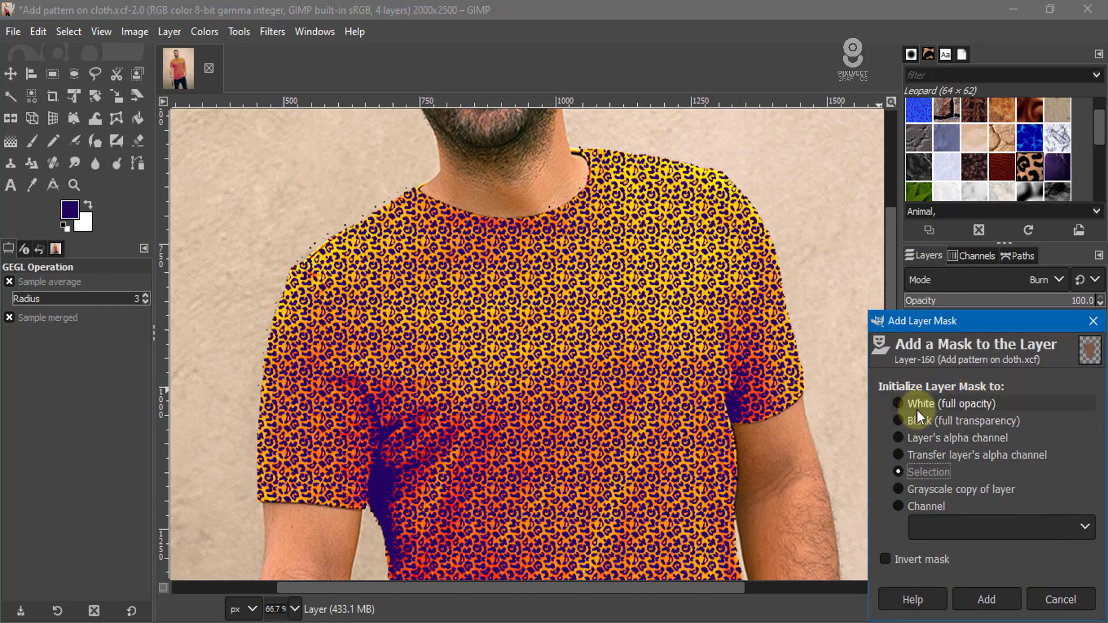
Add a White (full opacity) mask to the pattern layer and reset colours to black and white
left_click(916, 404)
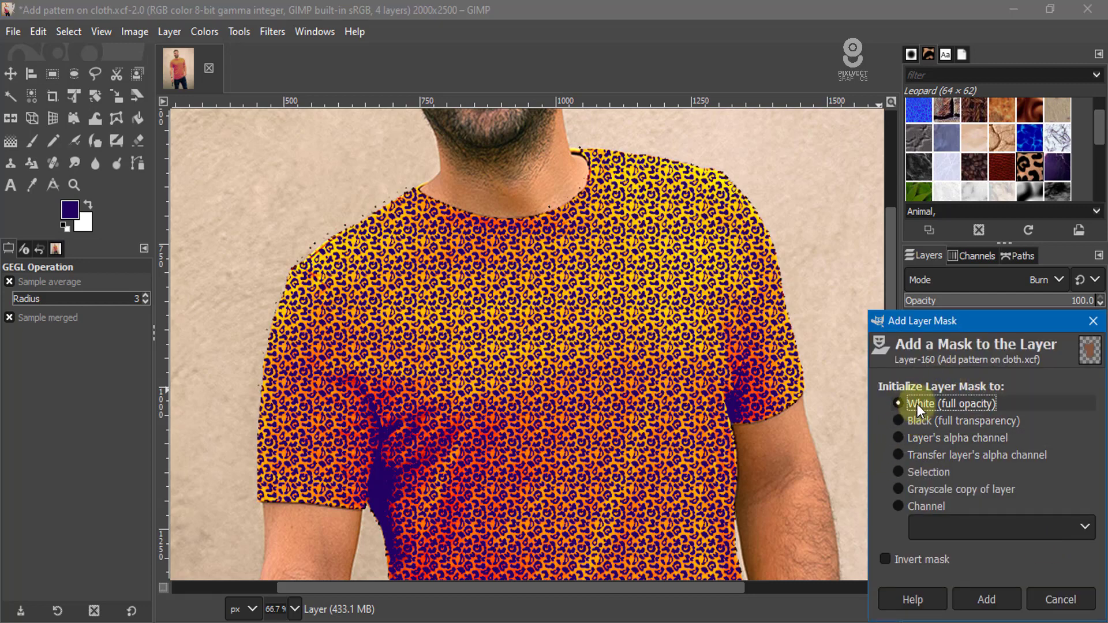
left_click(986, 600)
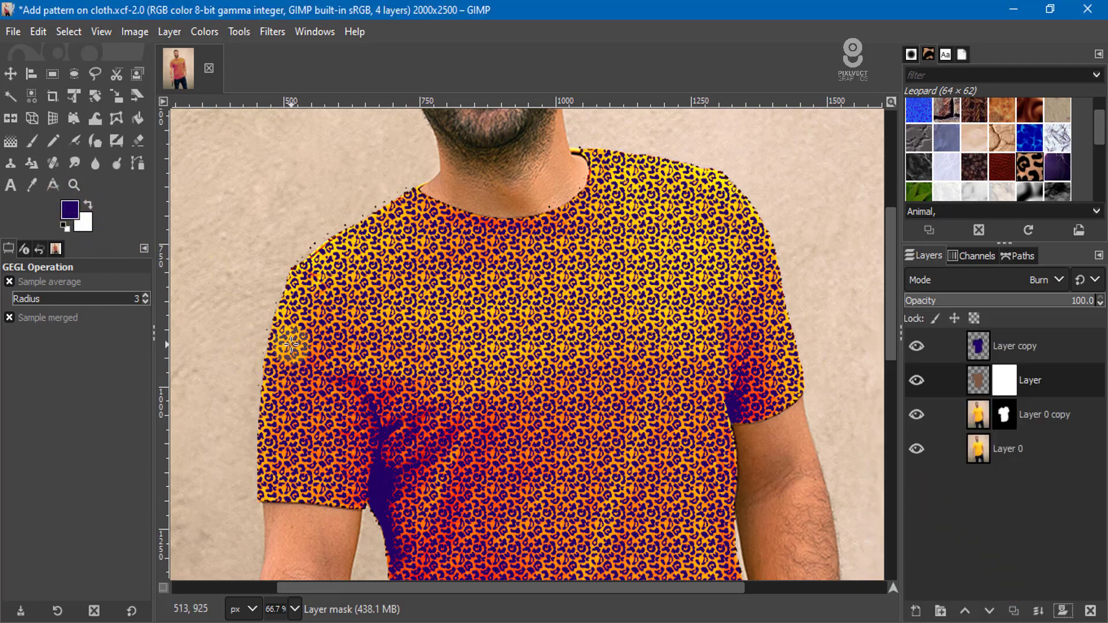
key("d")
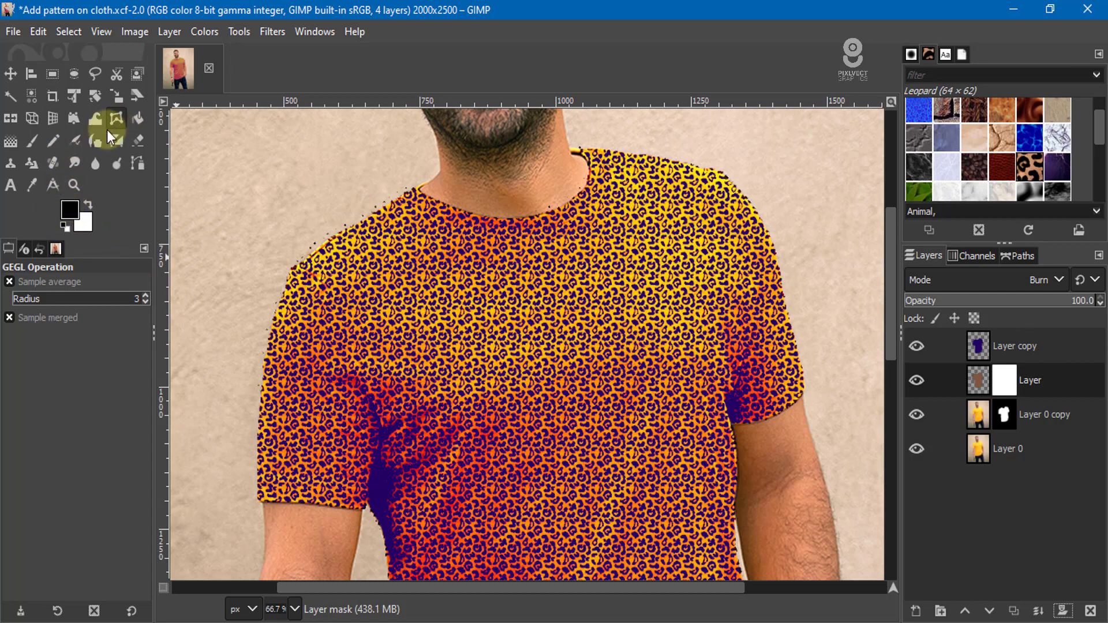
Paint black on the mask with the Hardness 075 brush along the neckline and shoulder
left_click(32, 139)
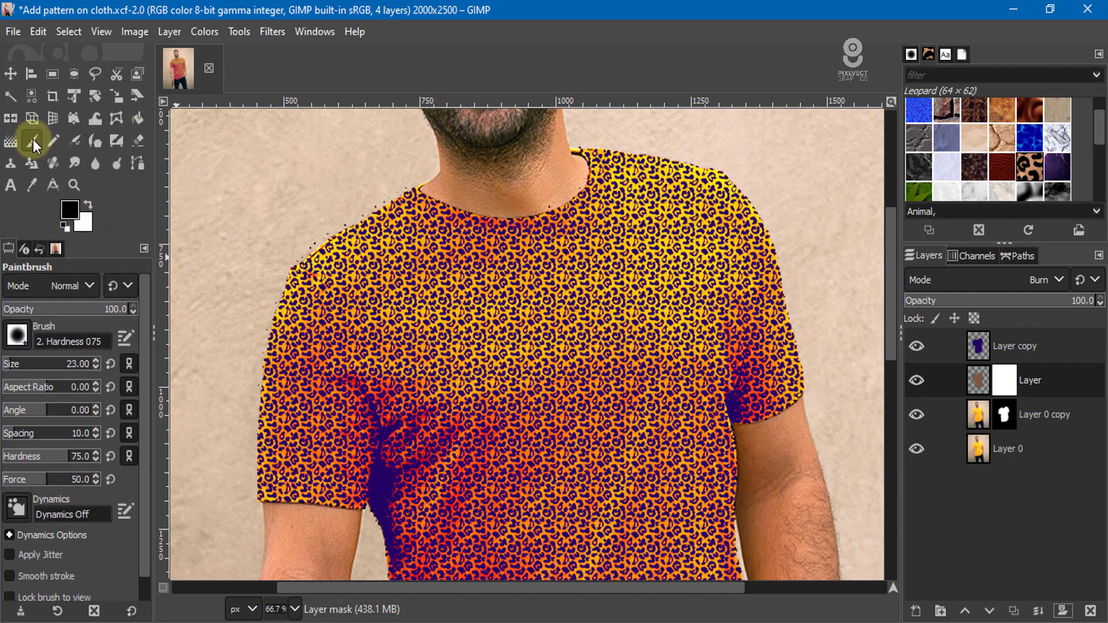
left_click(910, 55)
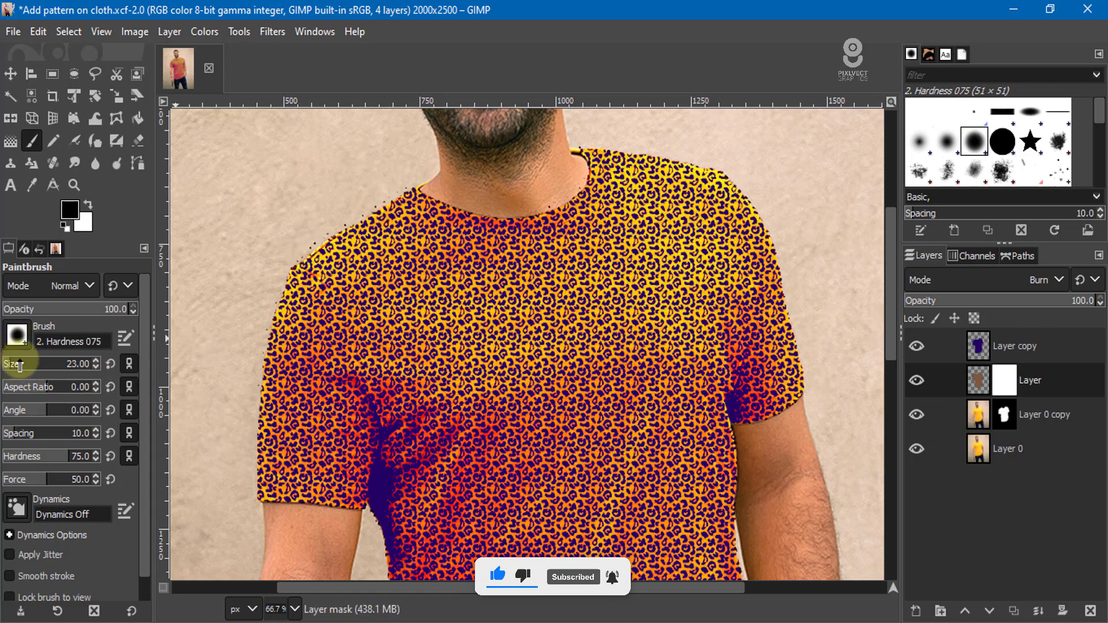
scroll(339, 212, "up", 2)
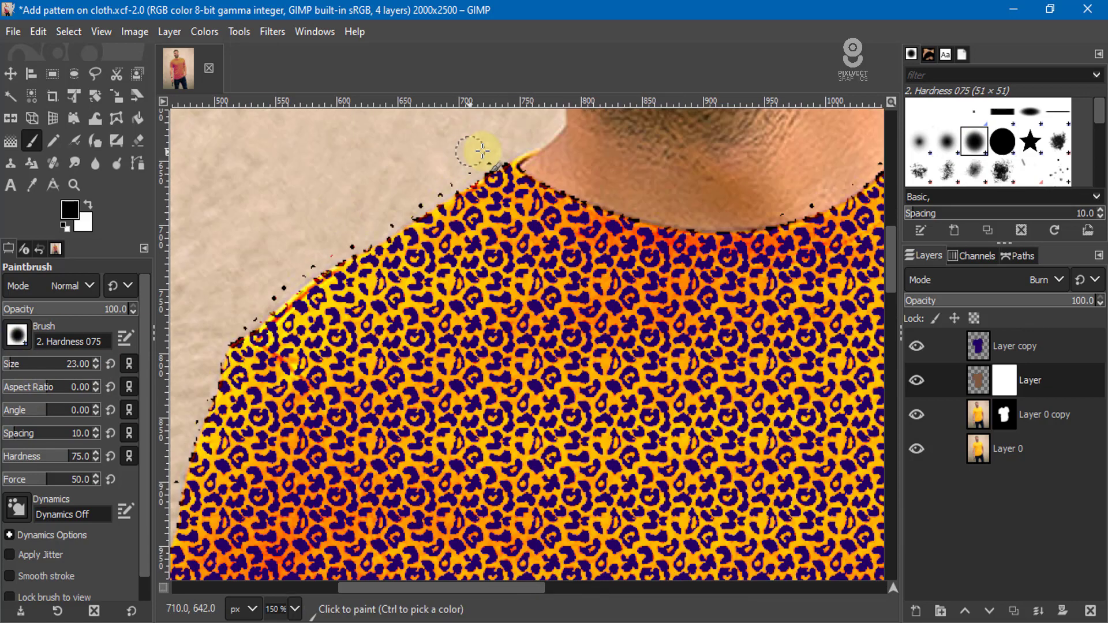
mouse_move(483, 152)
left_mouse_down()
mouse_move(428, 207)
mouse_move(483, 159)
mouse_move(338, 248)
mouse_move(355, 254)
mouse_move(399, 219)
mouse_move(298, 279)
mouse_move(227, 347)
left_mouse_up()
mouse_move(323, 223)
left_mouse_down()
mouse_move(424, 165)
mouse_move(377, 354)
mouse_move(398, 265)
left_mouse_up()
Zoom out toward the sleeve edge and switch to the Move tool
scroll(347, 247, "down", 5)
scroll(348, 247, "down", 5)
key("minus")
key("minus")
key("minus")
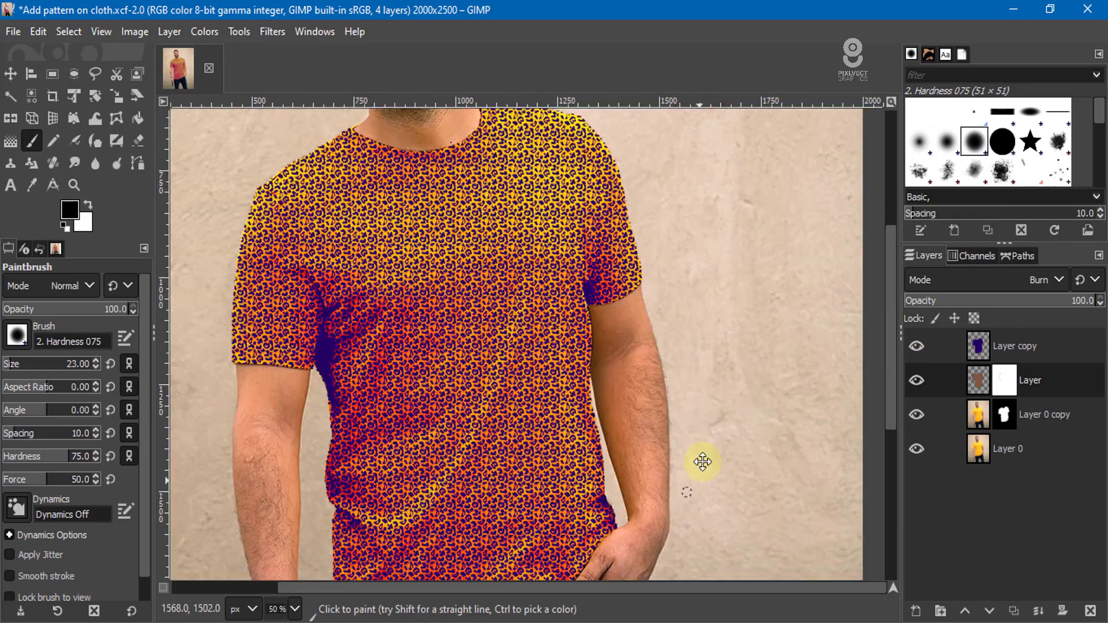
scroll(618, 240, "down", 1)
scroll(623, 272, "up", 2)
scroll(583, 180, "down", 1)
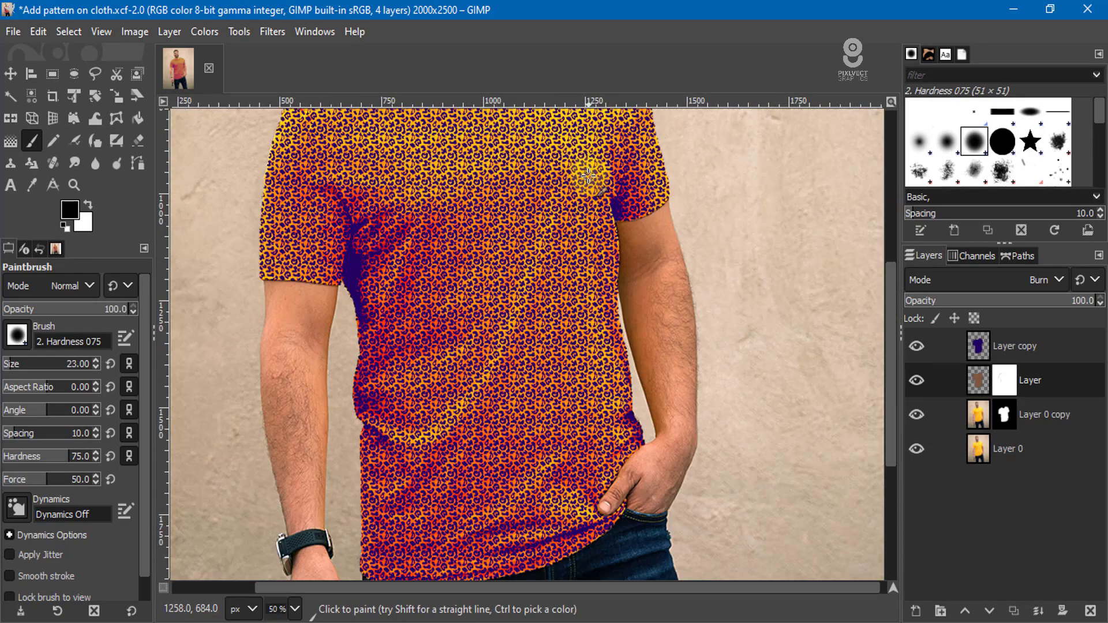
left_click(11, 73)
scroll(443, 287, "down", 2)
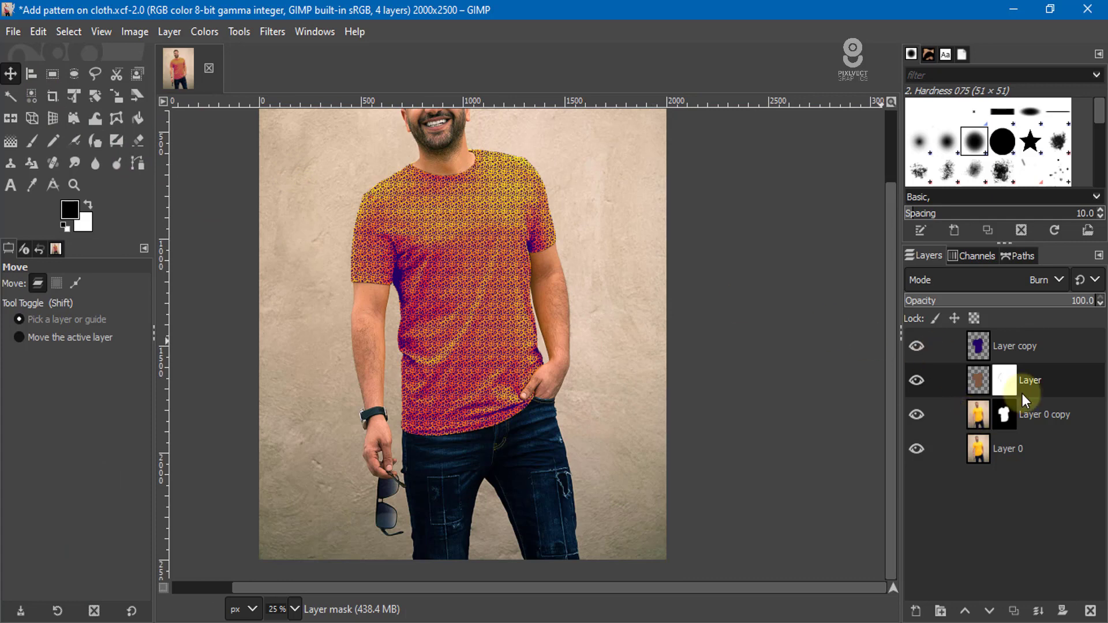
Make the 'Layer' pattern layer active and lower its opacity to about 62.6
left_click(1056, 346)
left_click(1028, 397)
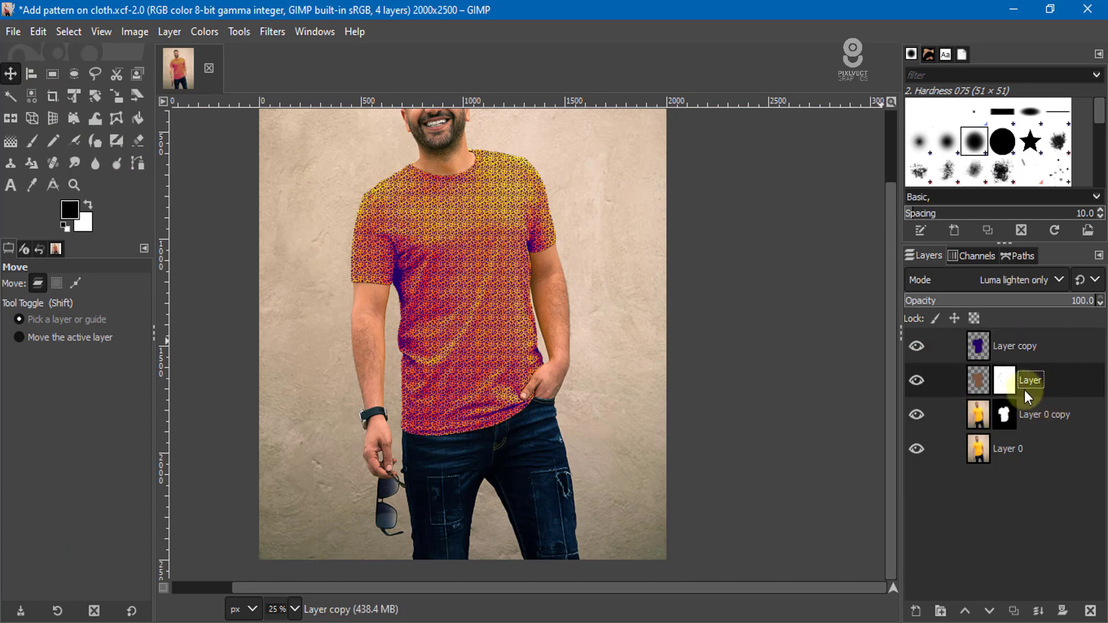
left_click_drag(1080, 299, 1025, 306)
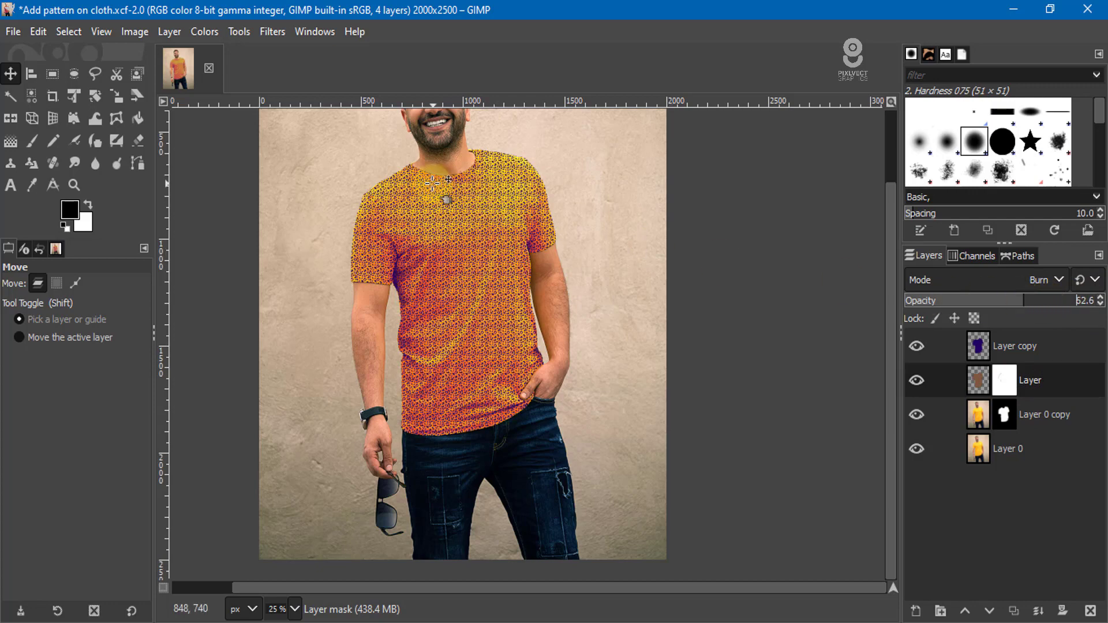
scroll(433, 185, "up", 3)
scroll(433, 185, "down", 2)
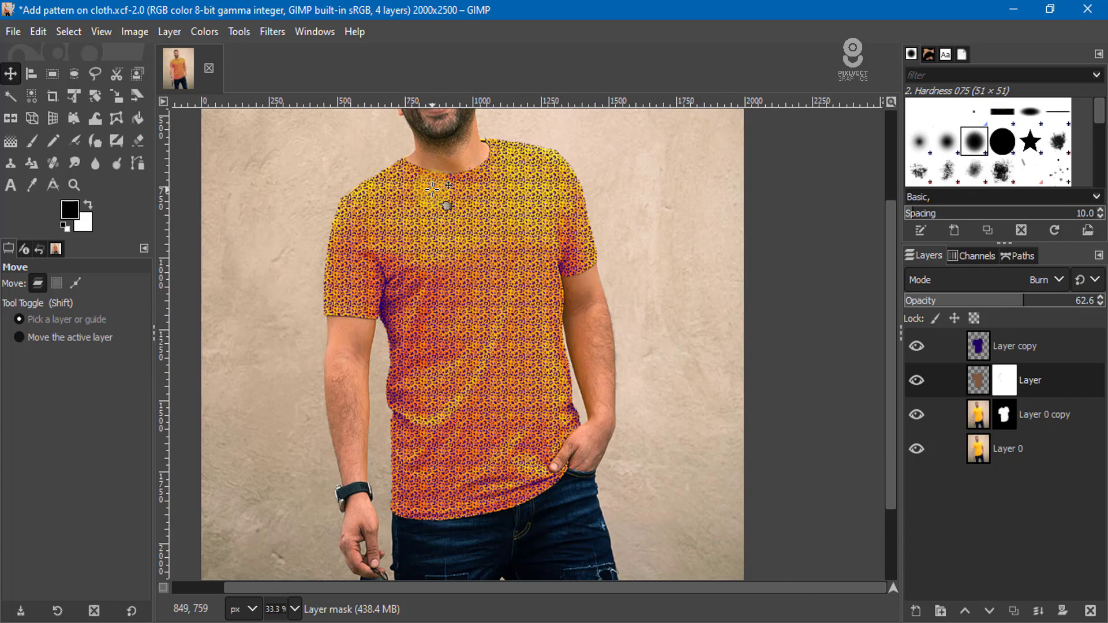